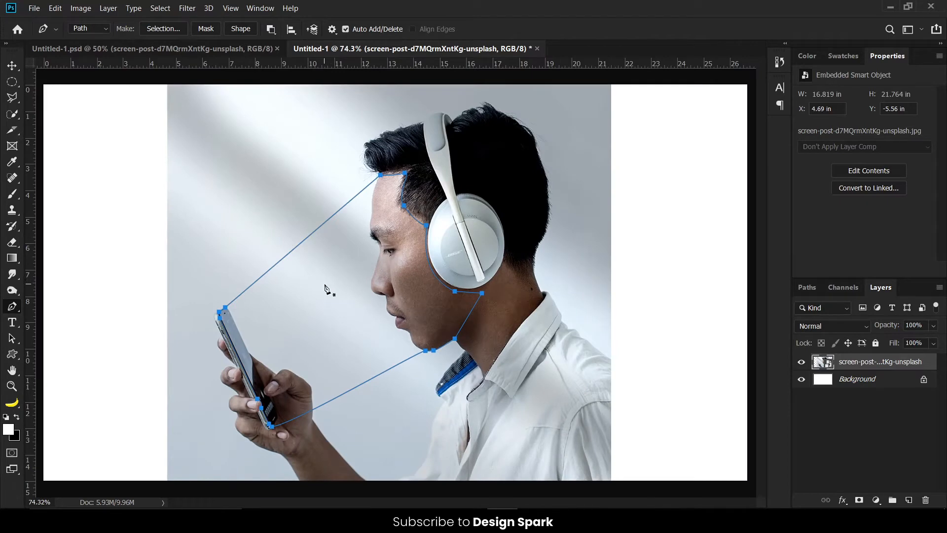
- Convert the path around the face and phone into a new anti-aliased selection with a feather radius of 0 pixels
{"action": "right_click", "coordinate": [325, 286]}
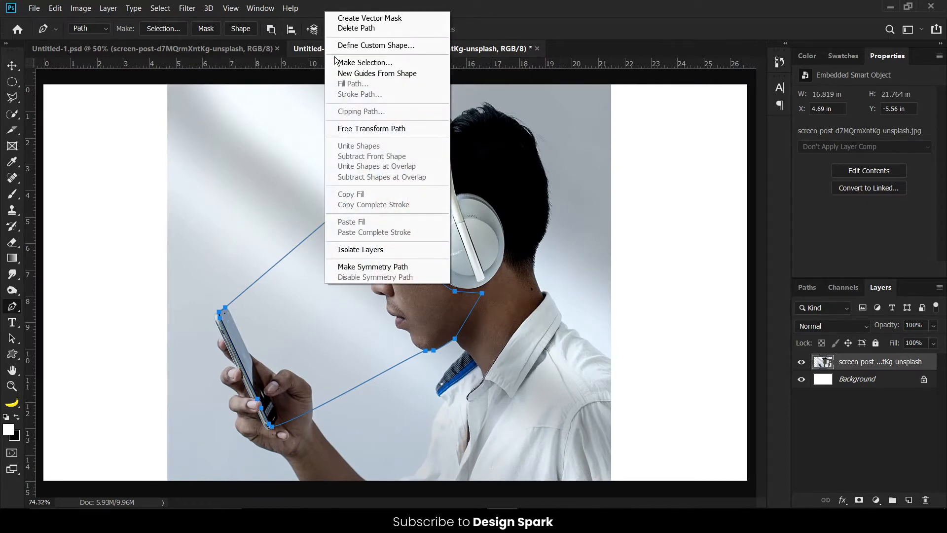
{"action": "left_click", "coordinate": [378, 64]}
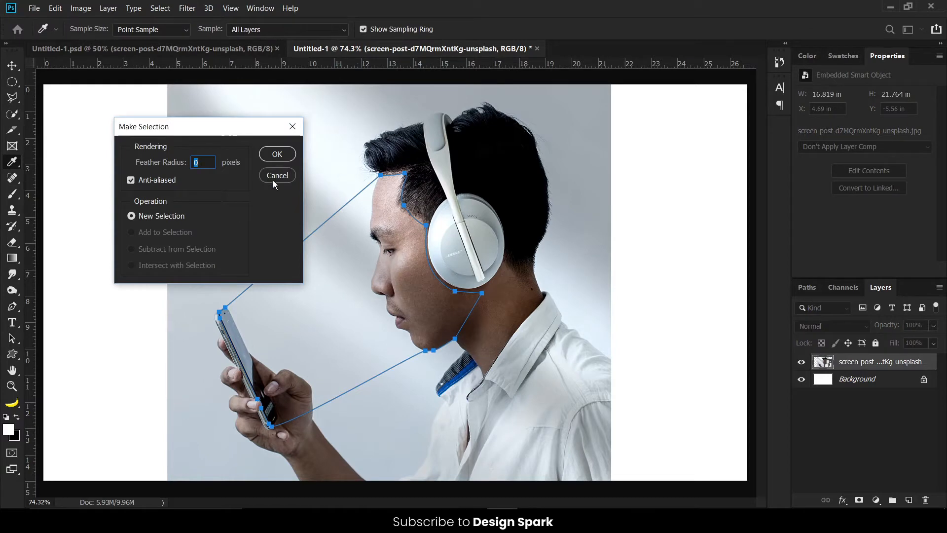
{"action": "left_click", "coordinate": [278, 155]}
- Invert the selection so it covers the area between face and phone, and add it as a layer mask to the photo layer
{"action": "right_click", "coordinate": [295, 186]}
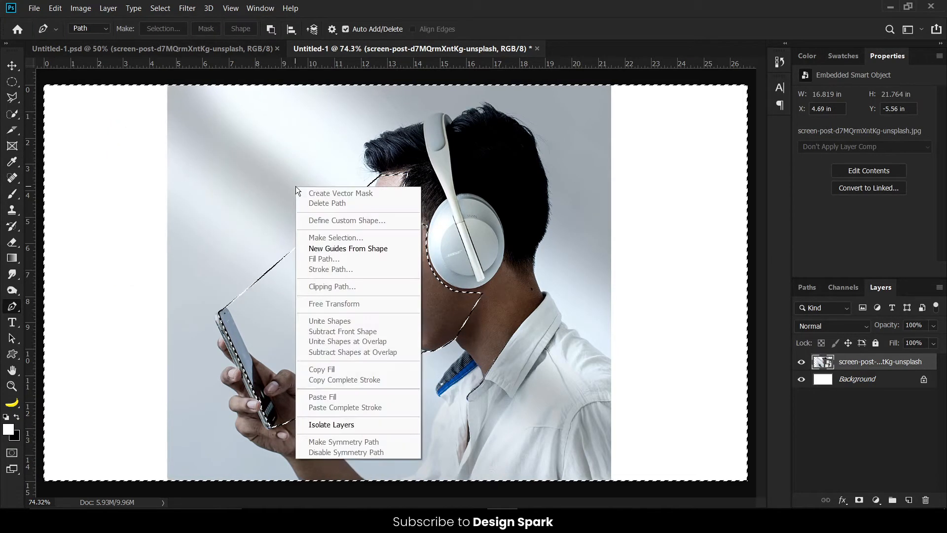
{"action": "left_click", "coordinate": [8, 107]}
{"action": "right_click", "coordinate": [11, 98]}
{"action": "left_click", "coordinate": [54, 94]}
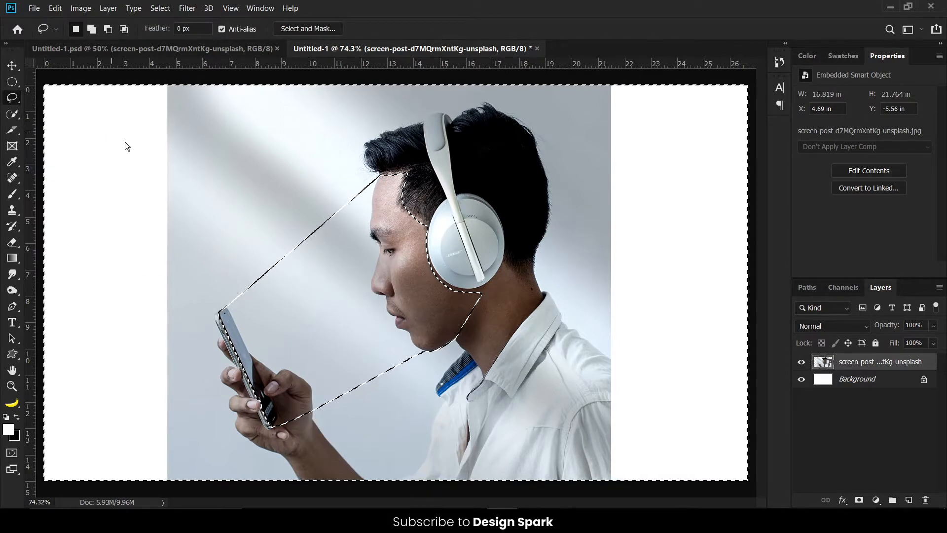
{"action": "right_click", "coordinate": [165, 171]}
{"action": "left_click", "coordinate": [198, 186]}
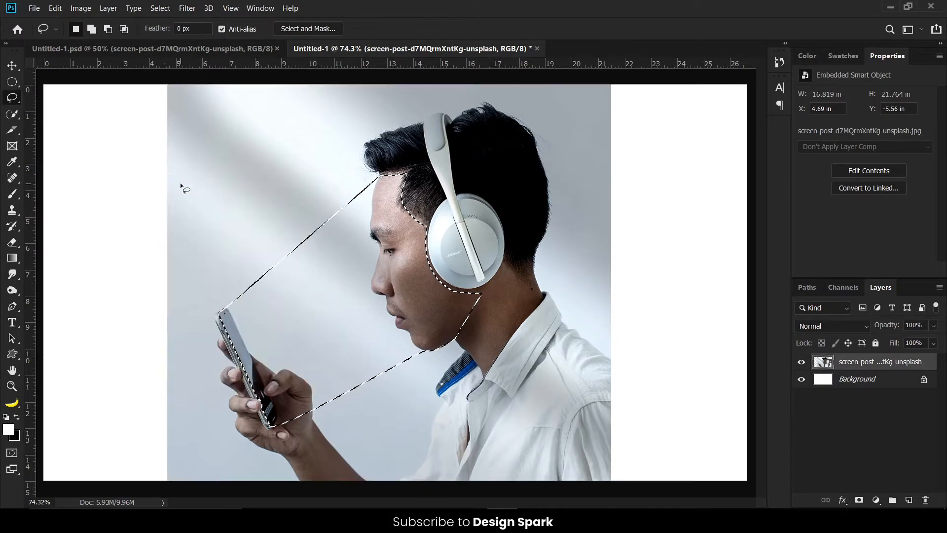
{"action": "key", "text": "v"}
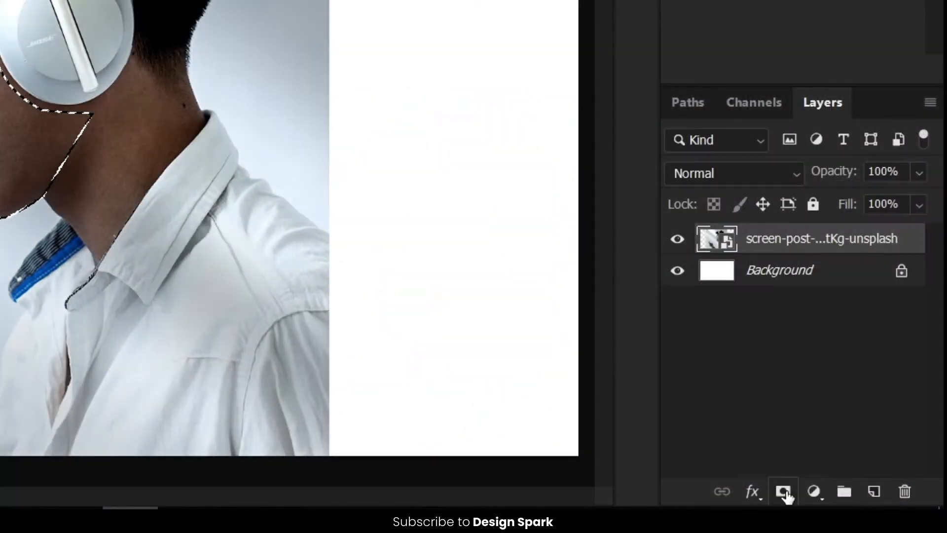
{"action": "left_click", "coordinate": [784, 491]}
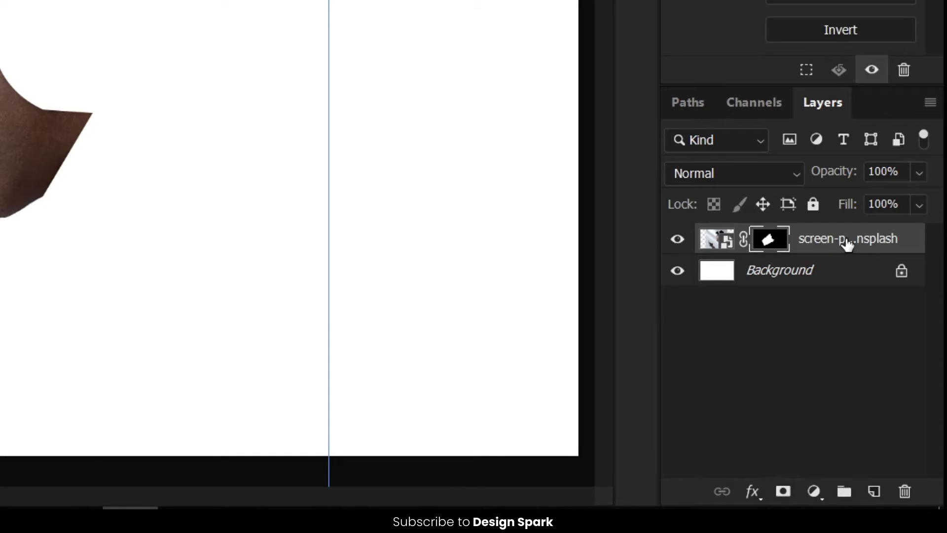
- Make two copies of the masked photo layer and fill the original layer's mask with white
{"action": "left_click_drag", "start_coordinate": [847, 241], "coordinate": [874, 491]}
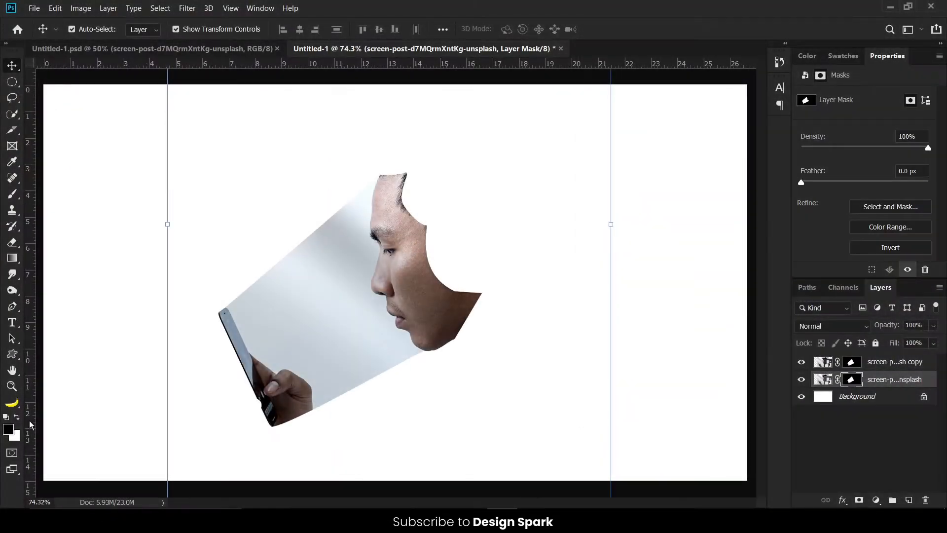
{"action": "key", "text": "alt+BackSpace"}
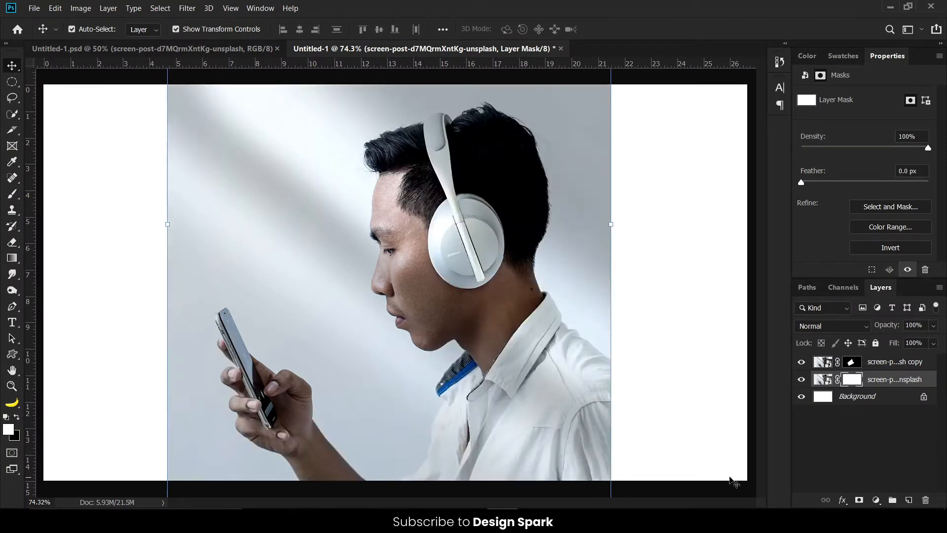
{"action": "left_click", "coordinate": [882, 368]}
{"action": "key", "text": "ctrl+j"}
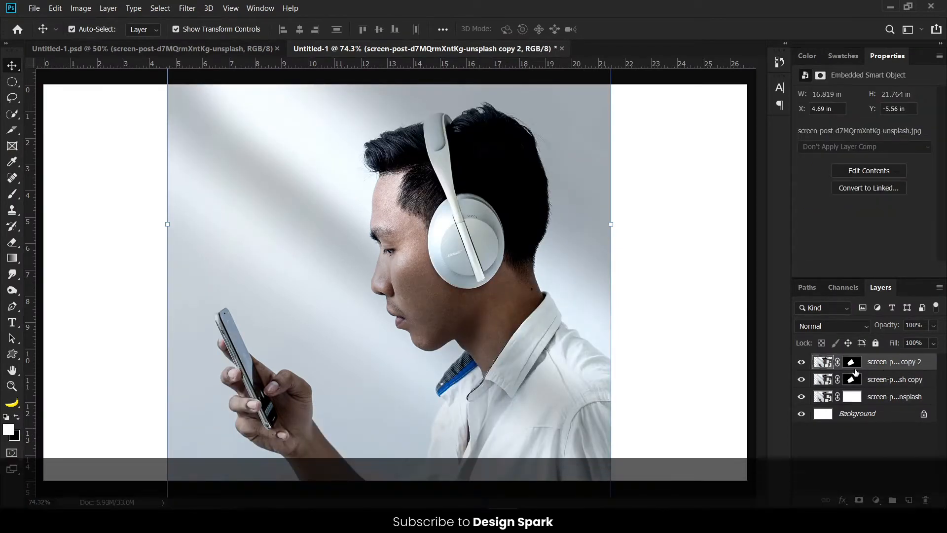
- Apply a Motion Blur to the topmost copy with an angle of 35° and a distance of 39 pixels
{"action": "left_click", "coordinate": [190, 9]}
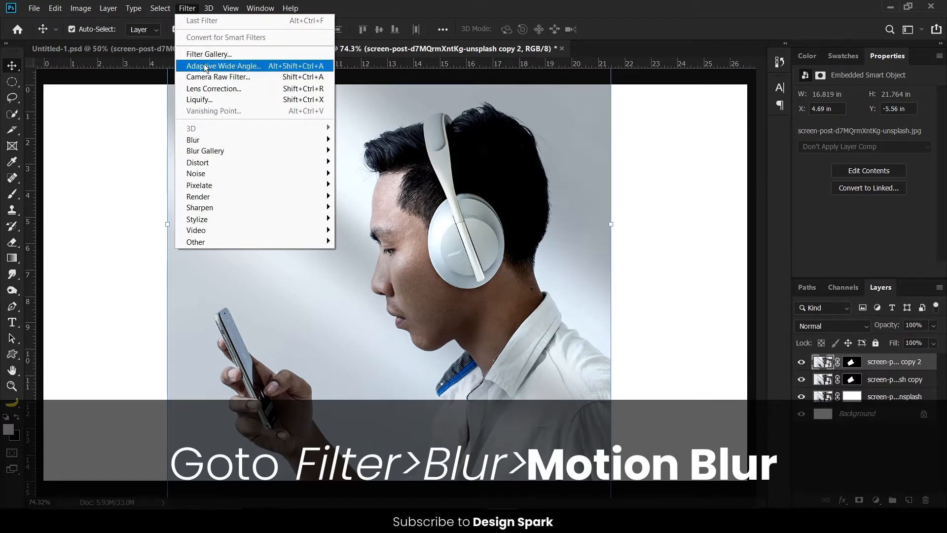
{"action": "mouse_move", "coordinate": [221, 145]}
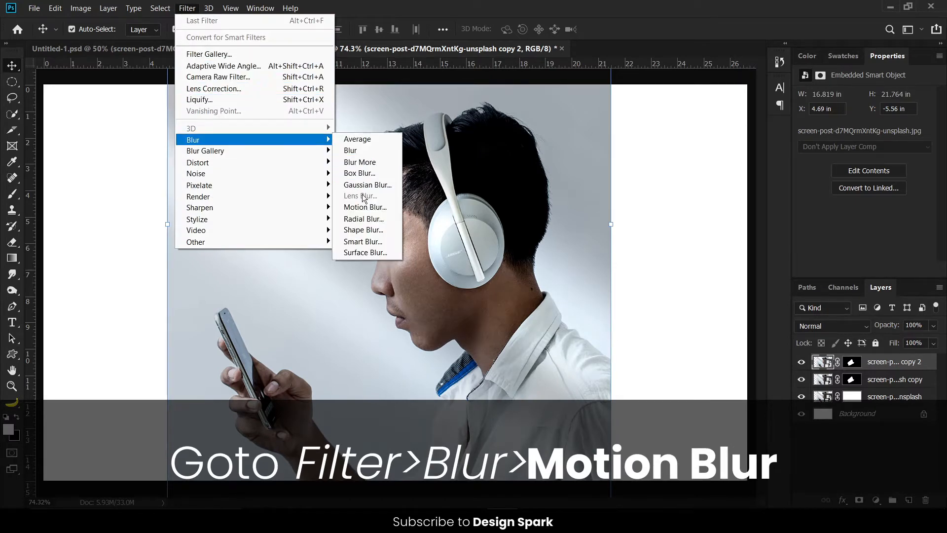
{"action": "left_click", "coordinate": [364, 212]}
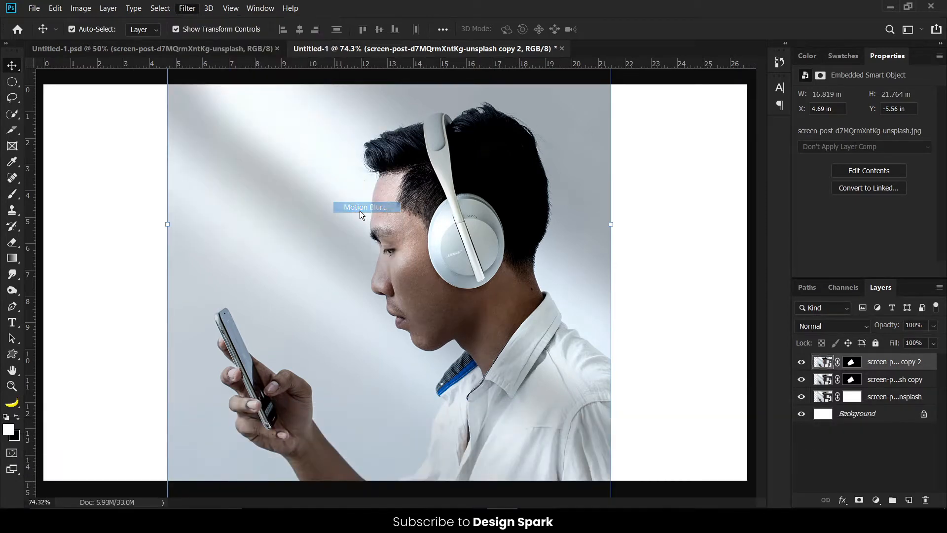
{"action": "left_click_drag", "start_coordinate": [356, 234], "coordinate": [545, 143]}
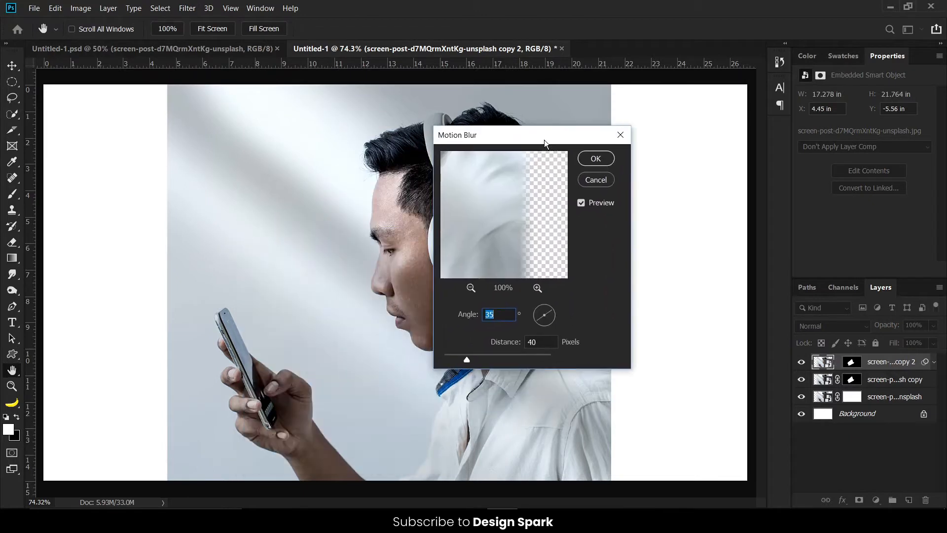
{"action": "left_click_drag", "start_coordinate": [484, 134], "coordinate": [591, 94]}
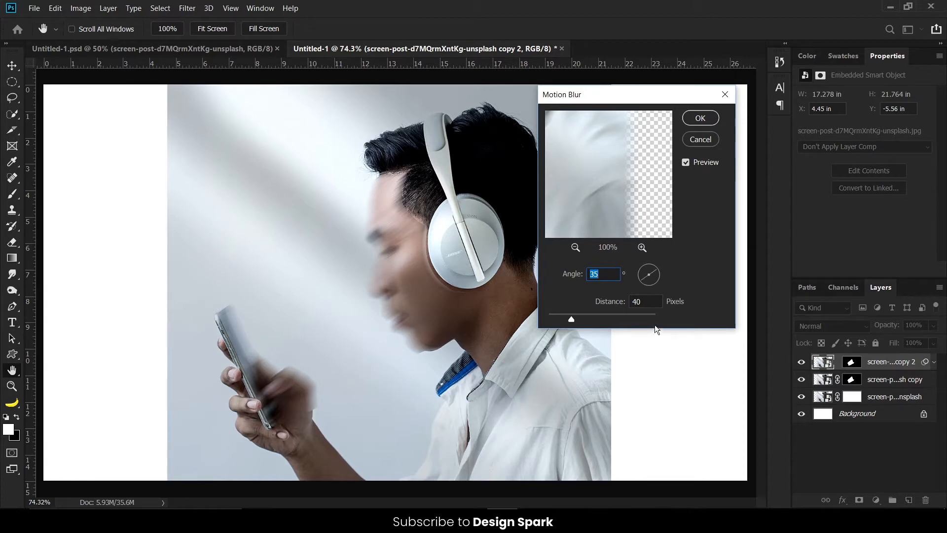
{"action": "left_click_drag", "start_coordinate": [571, 318], "coordinate": [571, 319]}
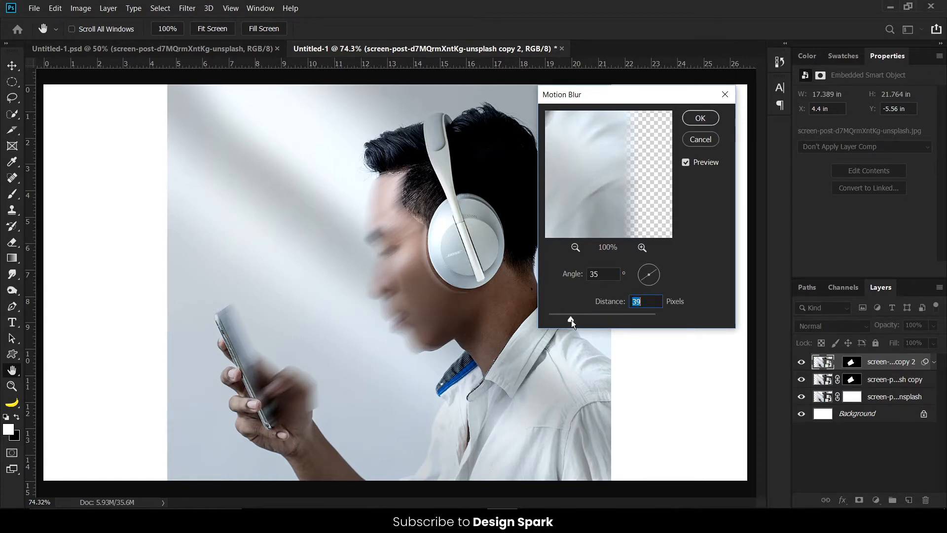
{"action": "left_click", "coordinate": [701, 118]}
- Paint white on the blurred copy's mask along the headphone edge and hairline to extend the blurred face over them
{"action": "key", "text": "ctrl+plus"}
{"action": "key", "text": "ctrl+plus"}
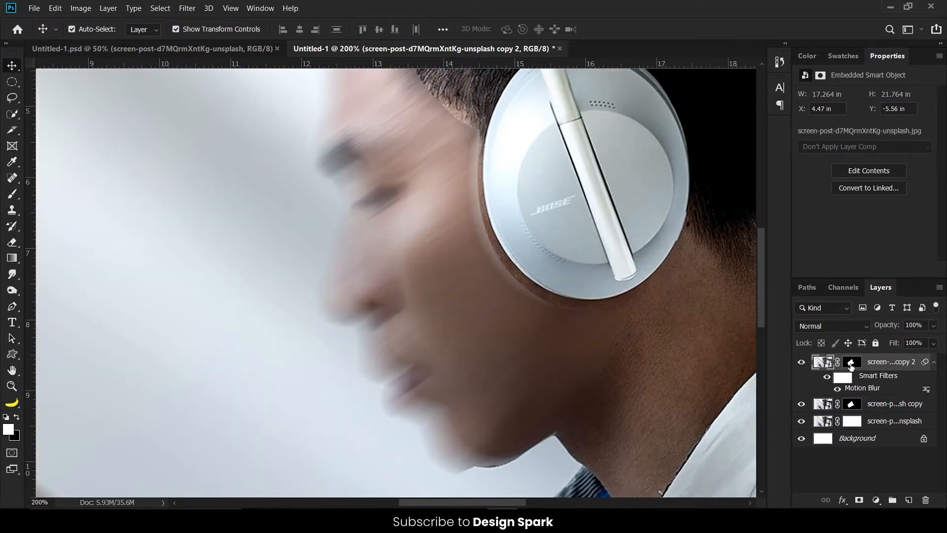
{"action": "left_click", "coordinate": [851, 363]}
{"action": "key", "text": "b"}
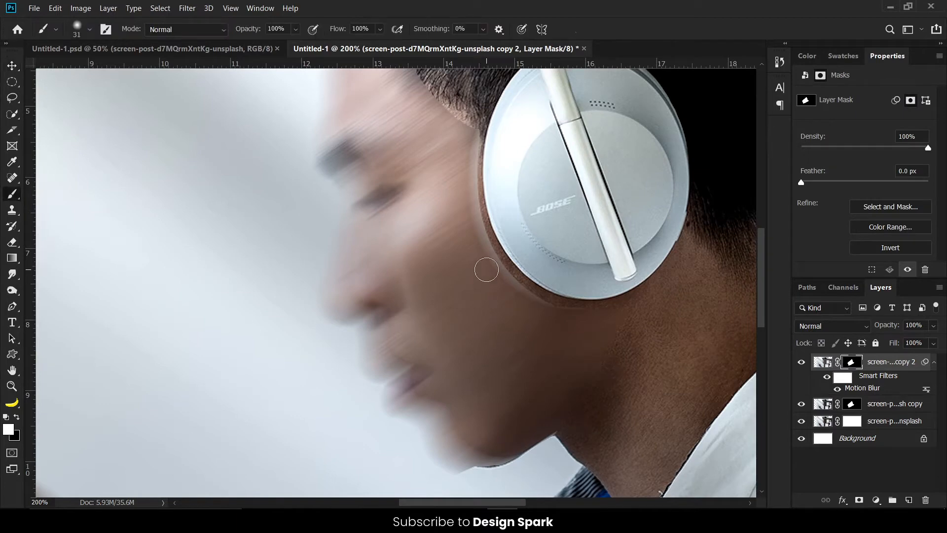
{"action": "left_click_drag", "start_coordinate": [537, 298], "coordinate": [594, 321]}
{"action": "key", "text": "ctrl+z"}
{"action": "mouse_move", "coordinate": [467, 139]}
{"action": "left_mouse_down"}
{"action": "mouse_move", "coordinate": [498, 252]}
{"action": "mouse_move", "coordinate": [560, 306]}
{"action": "mouse_move", "coordinate": [603, 318]}
{"action": "left_mouse_up"}
{"action": "scroll", "coordinate": [444, 142], "scroll_direction": "up", "scroll_amount": 2}
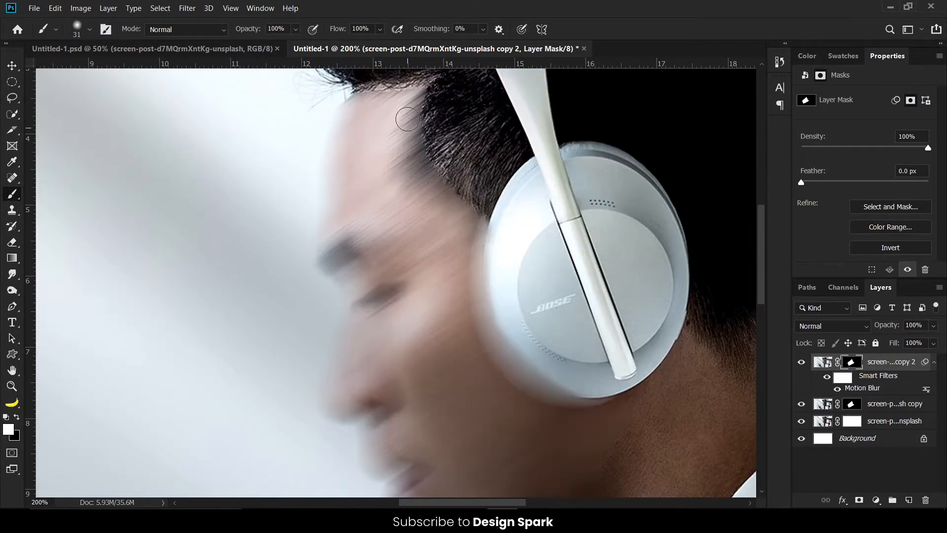
{"action": "scroll", "coordinate": [366, 147], "scroll_direction": "up", "scroll_amount": 3}
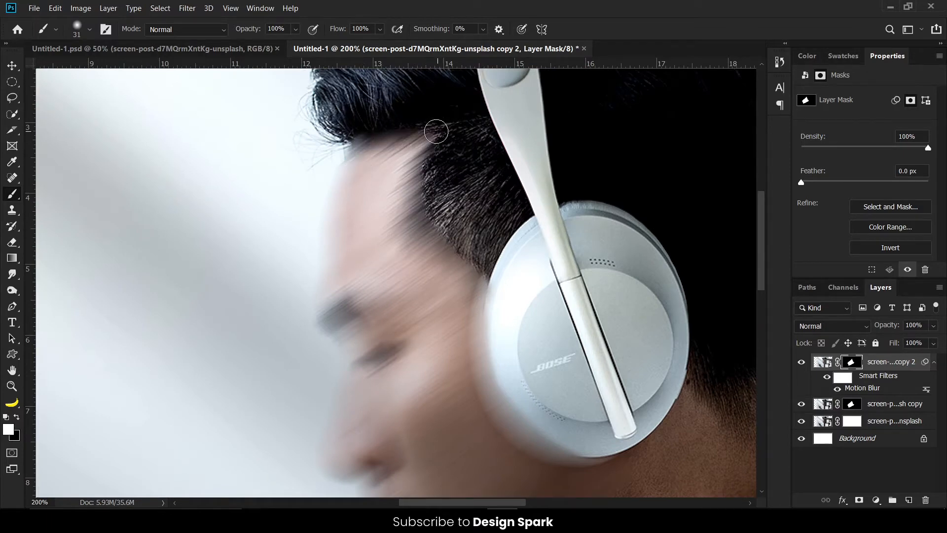
- Convert the motion-blurred top layer with its mask into a smart object
{"action": "key", "text": "ctrl+0"}
{"action": "key", "text": "ctrl+minus"}
{"action": "key", "text": "v"}
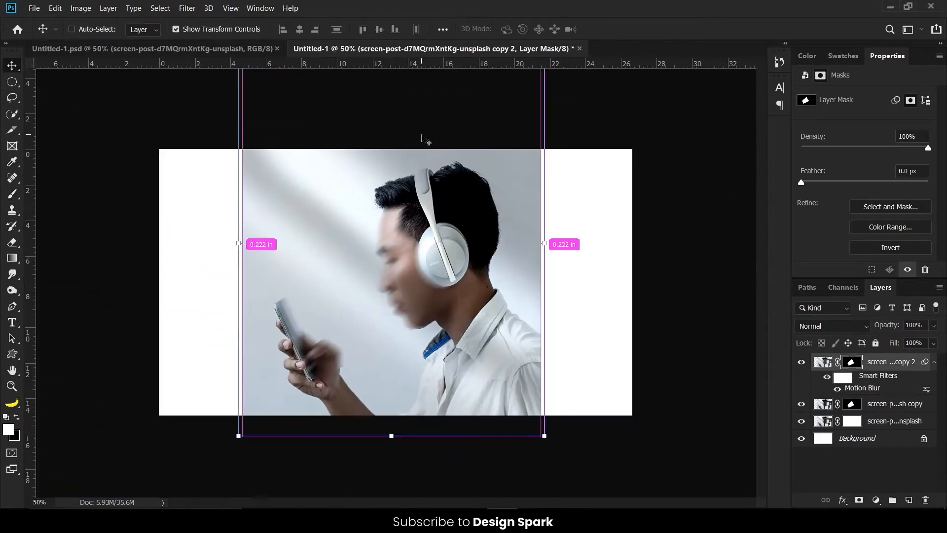
{"action": "key", "text": "ctrl+plus"}
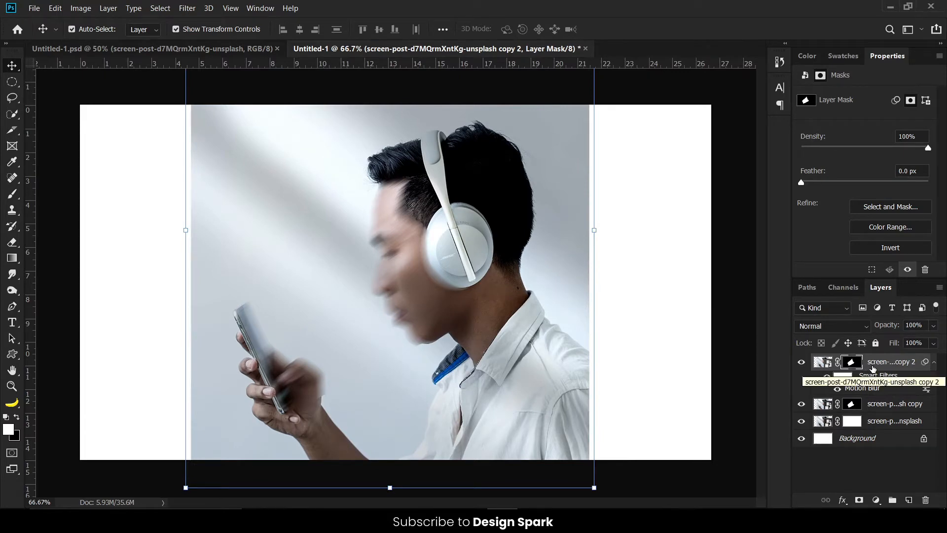
{"action": "right_click", "coordinate": [873, 368]}
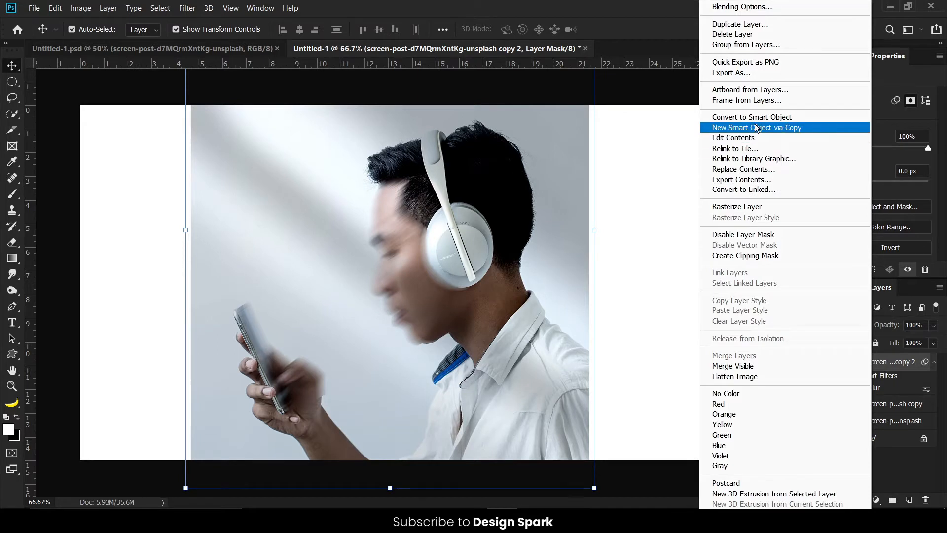
{"action": "left_click", "coordinate": [790, 119]}
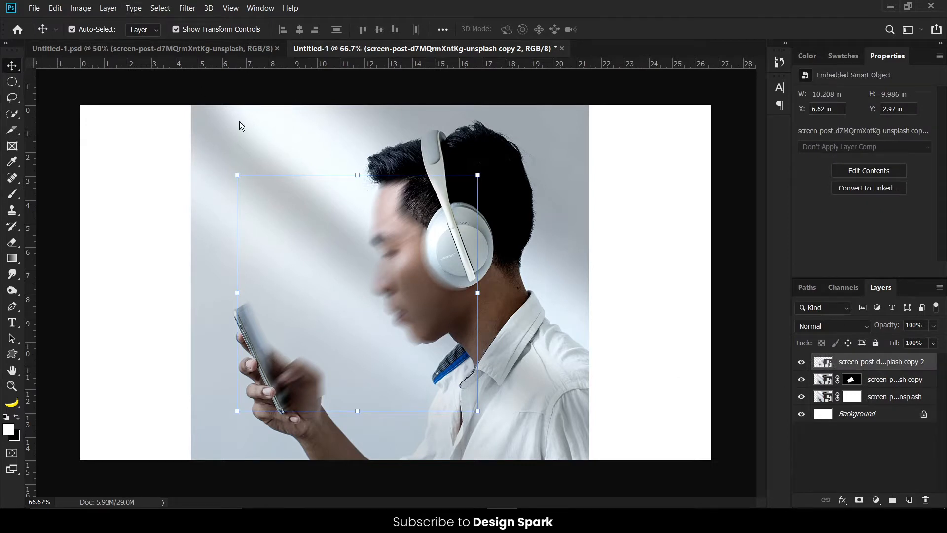
- Load the mask of the unblurred copy as a selection and open the Liquify filter on the top layer
{"action": "key", "text": "b"}
{"action": "key", "text": "ctrl+1"}
{"action": "left_click", "coordinate": [851, 380], "text": "ctrl"}
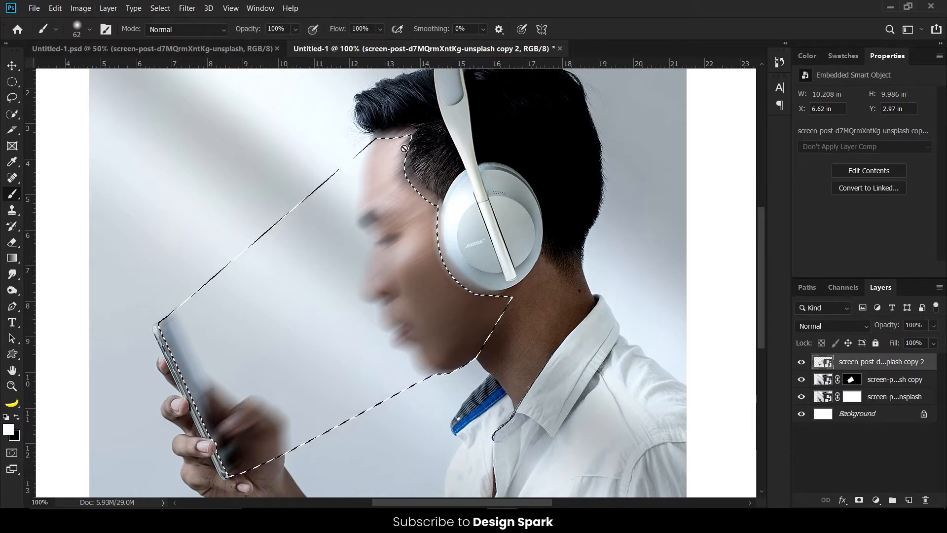
{"action": "left_click", "coordinate": [187, 8]}
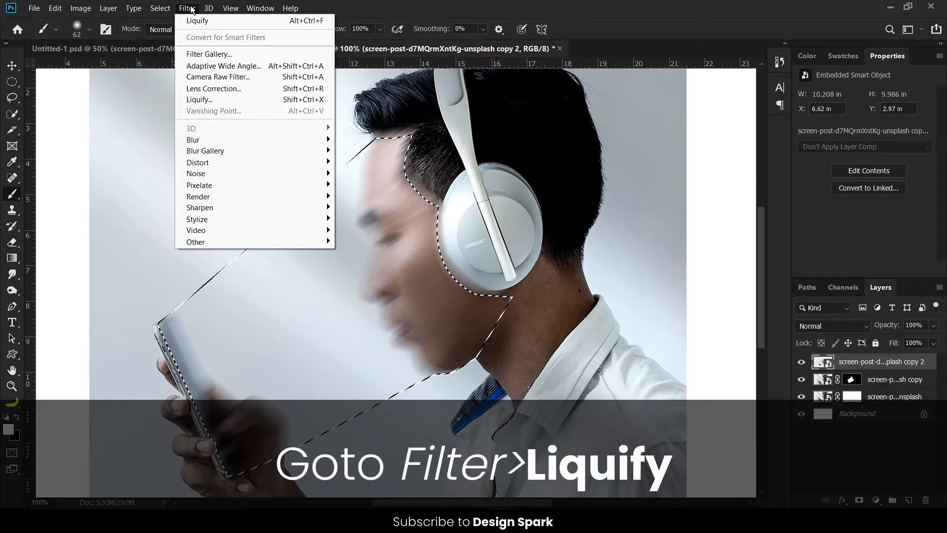
{"action": "left_click", "coordinate": [229, 100]}
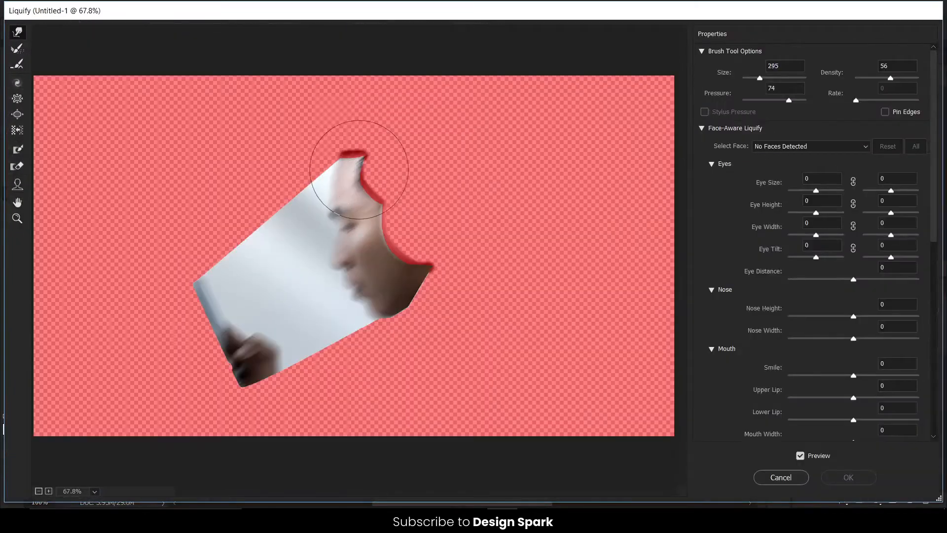
- Push the face pixels with Forward Warp strokes toward the phone until skin fills the whole selected area, and apply the Liquify filter
{"action": "left_click_drag", "start_coordinate": [359, 170], "coordinate": [207, 257]}
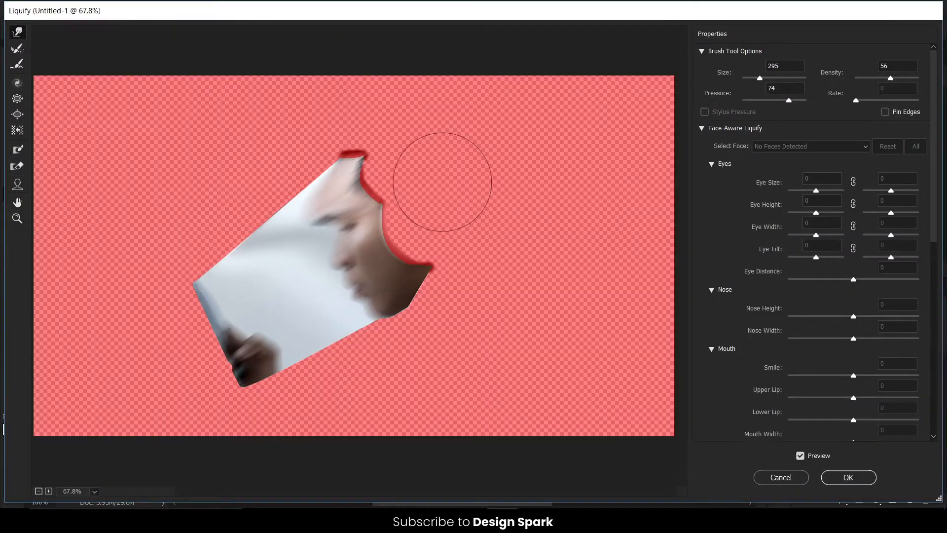
{"action": "left_click_drag", "start_coordinate": [364, 199], "coordinate": [283, 291]}
{"action": "left_click_drag", "start_coordinate": [350, 242], "coordinate": [205, 328]}
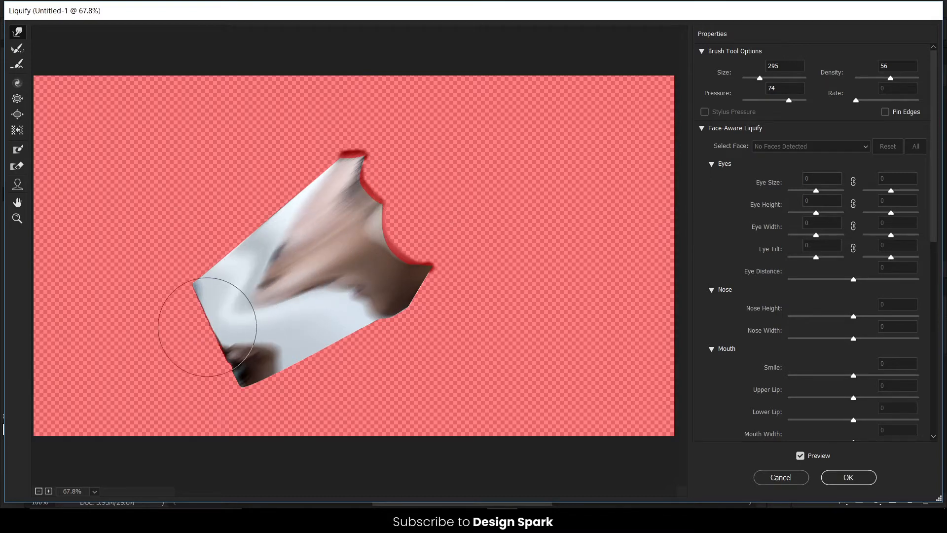
{"action": "left_click_drag", "start_coordinate": [311, 239], "coordinate": [205, 282]}
{"action": "left_click_drag", "start_coordinate": [339, 178], "coordinate": [205, 247]}
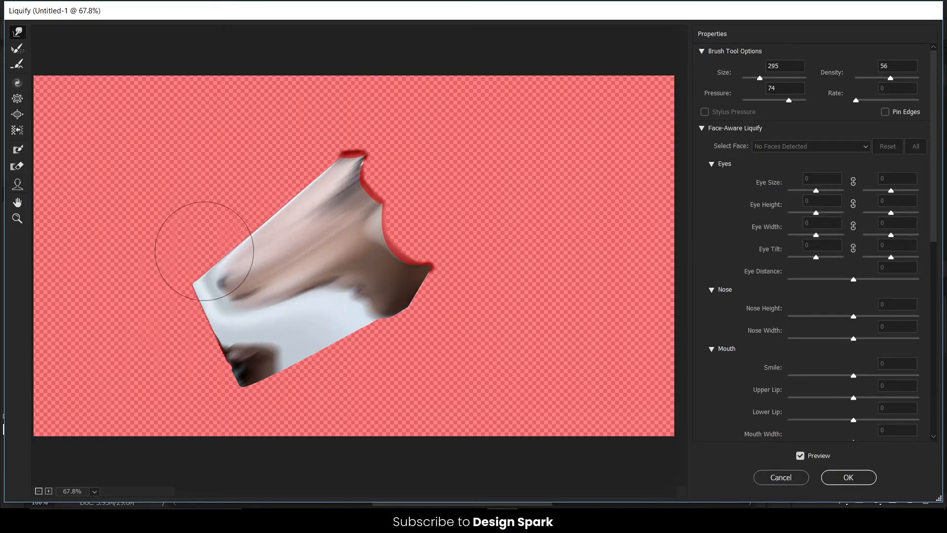
{"action": "left_click_drag", "start_coordinate": [289, 206], "coordinate": [169, 274]}
{"action": "left_click_drag", "start_coordinate": [316, 248], "coordinate": [158, 339]}
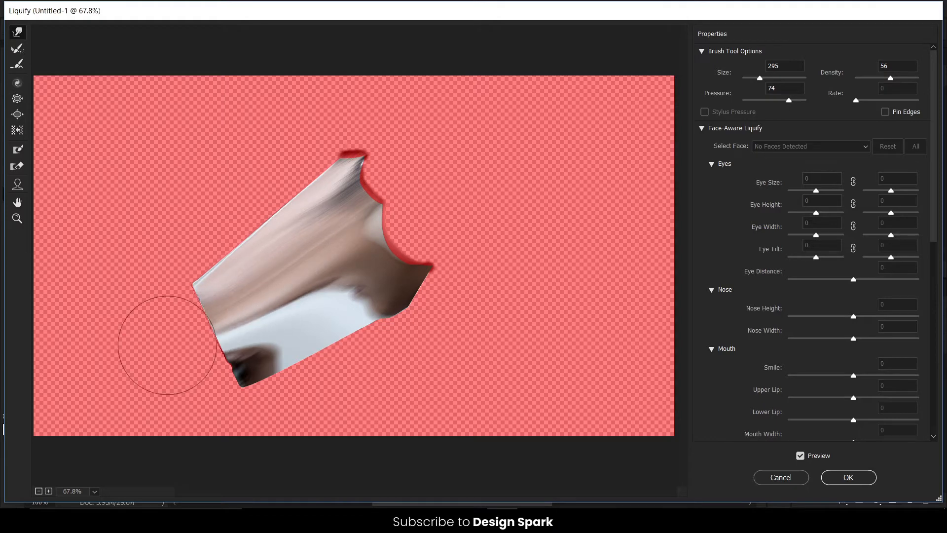
{"action": "left_click_drag", "start_coordinate": [345, 250], "coordinate": [222, 338]}
{"action": "left_click_drag", "start_coordinate": [377, 296], "coordinate": [274, 392]}
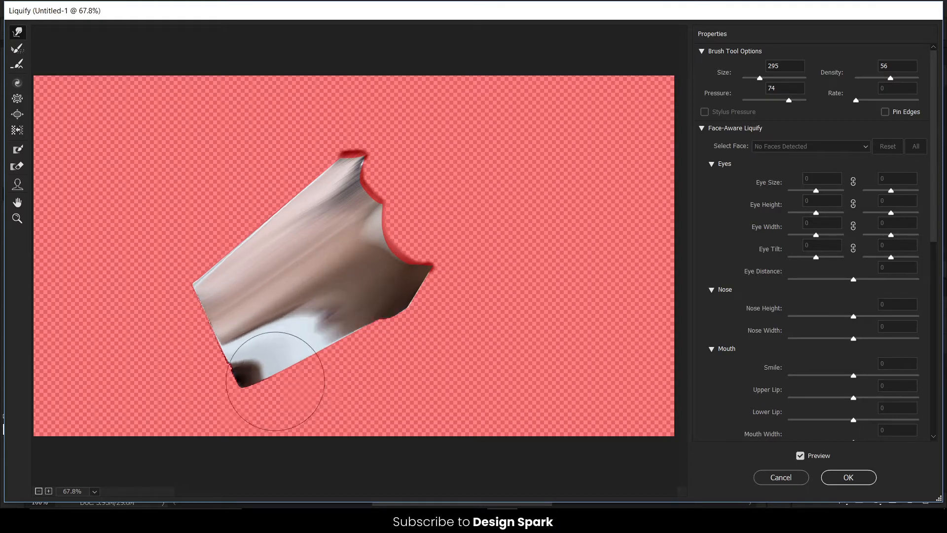
{"action": "left_click_drag", "start_coordinate": [338, 285], "coordinate": [275, 392]}
{"action": "left_click_drag", "start_coordinate": [303, 321], "coordinate": [197, 401]}
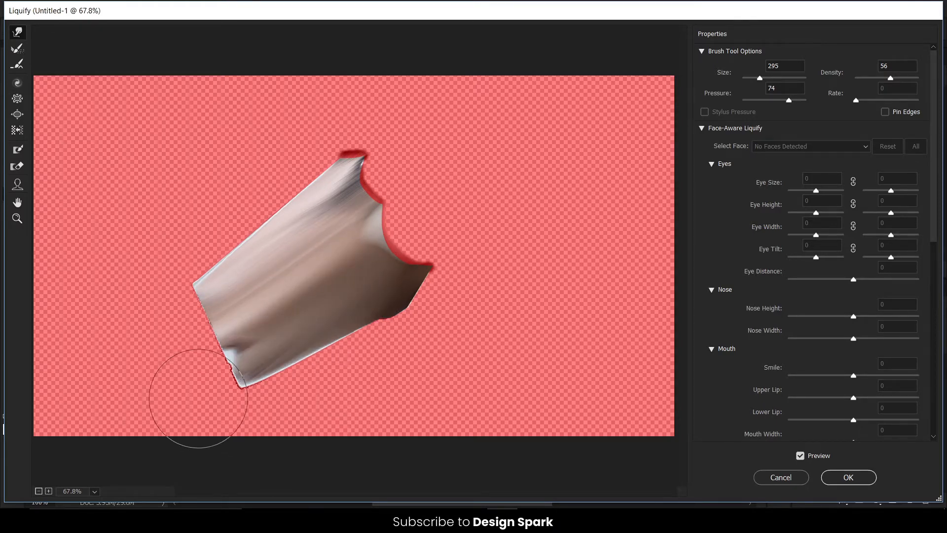
{"action": "left_click_drag", "start_coordinate": [254, 334], "coordinate": [237, 348]}
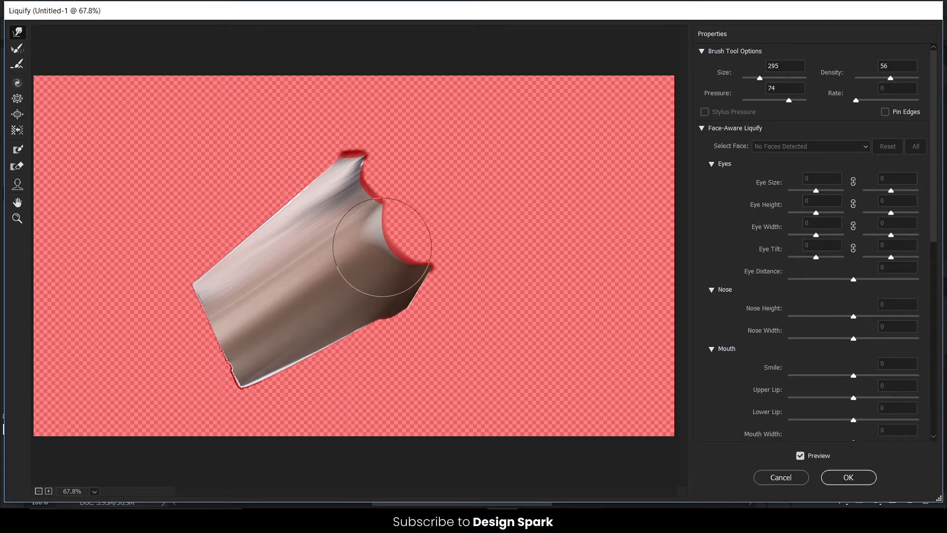
{"action": "left_click", "coordinate": [848, 477]}
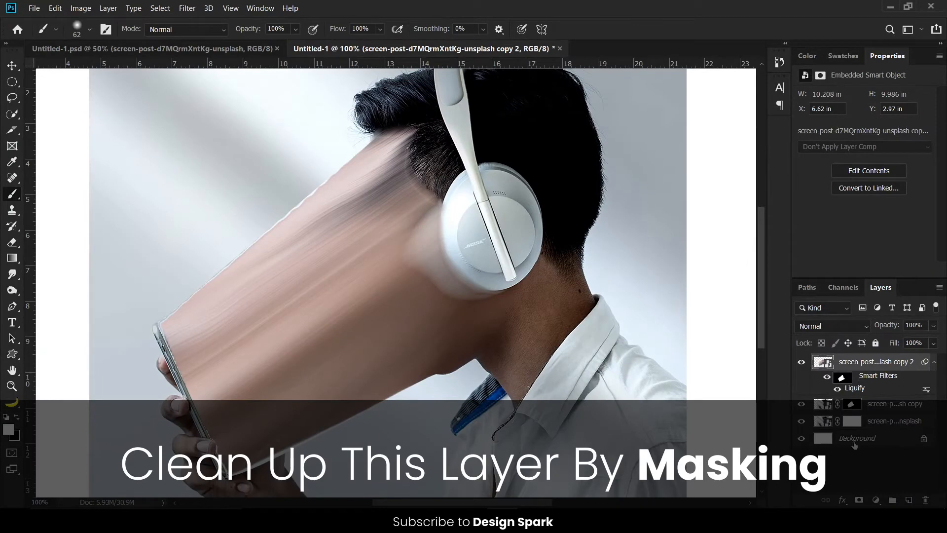
- Add a white layer mask to the liquified top layer and make black the brush color
{"action": "left_click", "coordinate": [859, 500]}
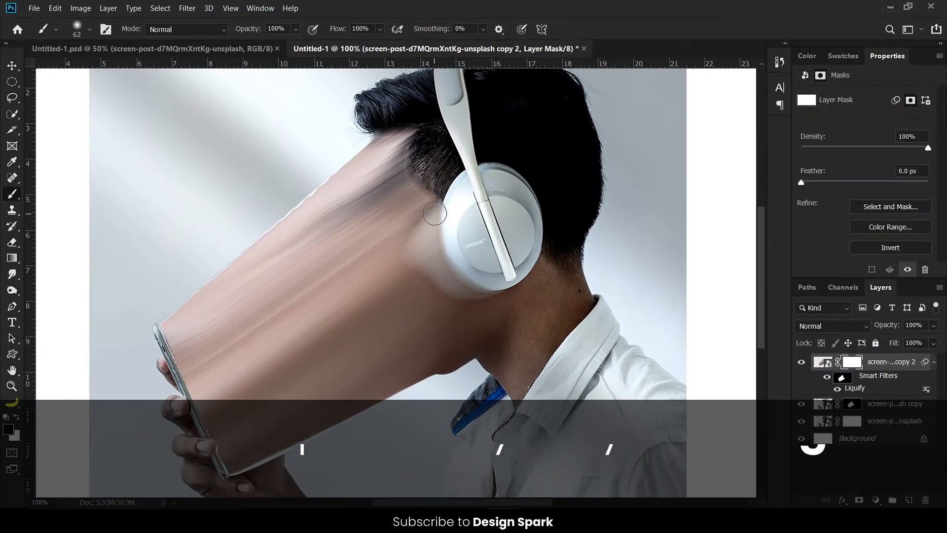
{"action": "right_click", "coordinate": [11, 196]}
{"action": "left_click", "coordinate": [18, 421]}
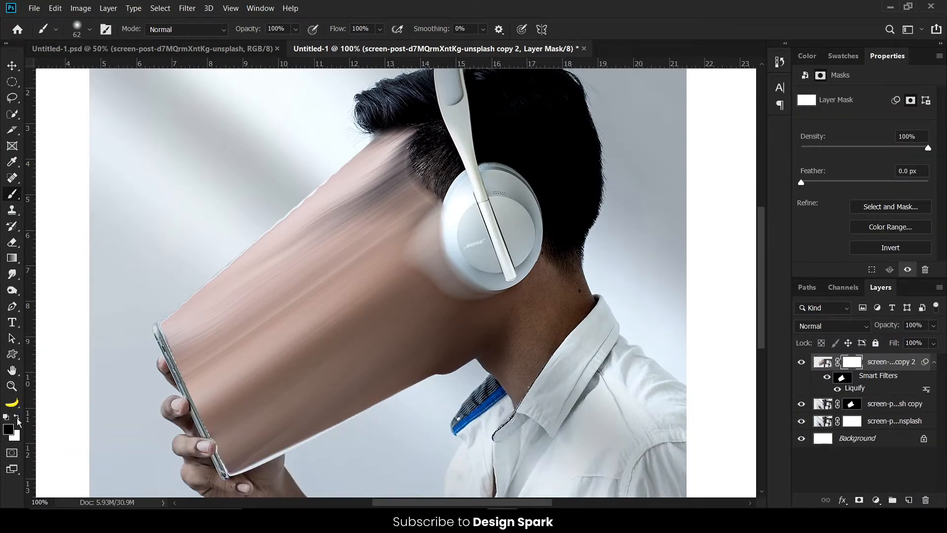
- Paint black on the top layer's mask over the sideburn with a soft brush of about 52 px to restore the hair
{"action": "key", "text": "ctrl+plus"}
{"action": "scroll", "coordinate": [402, 154], "scroll_direction": "up", "scroll_amount": 3}
{"action": "right_click", "coordinate": [402, 154], "text": "alt"}
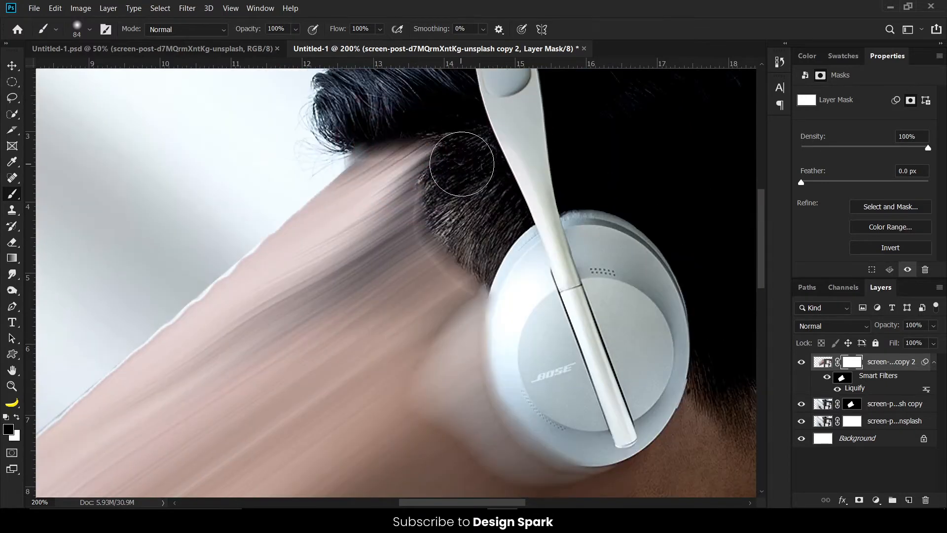
{"action": "left_click", "coordinate": [464, 171]}
{"action": "key", "text": "ctrl+z"}
{"action": "right_click", "coordinate": [429, 157], "text": "alt"}
{"action": "left_click", "coordinate": [455, 223]}
{"action": "scroll", "coordinate": [487, 262], "scroll_direction": "down", "scroll_amount": 2}
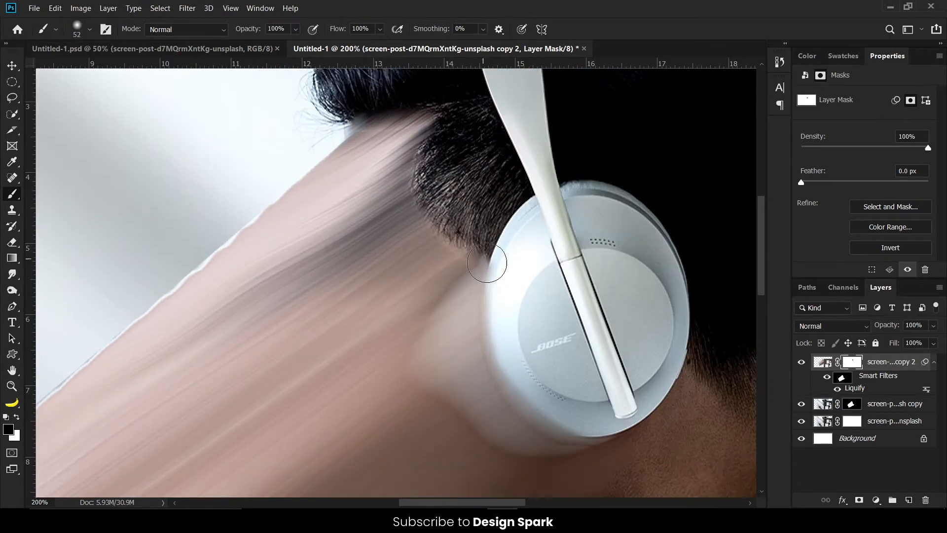
- Mask out the white fringe along the stretched face's lower edge using straight strokes with a hard 92 px black brush
{"action": "scroll", "coordinate": [517, 286], "scroll_direction": "down", "scroll_amount": 9}
{"action": "scroll", "coordinate": [352, 358], "scroll_direction": "left", "scroll_amount": 3}
{"action": "right_click", "coordinate": [328, 362], "text": "alt"}
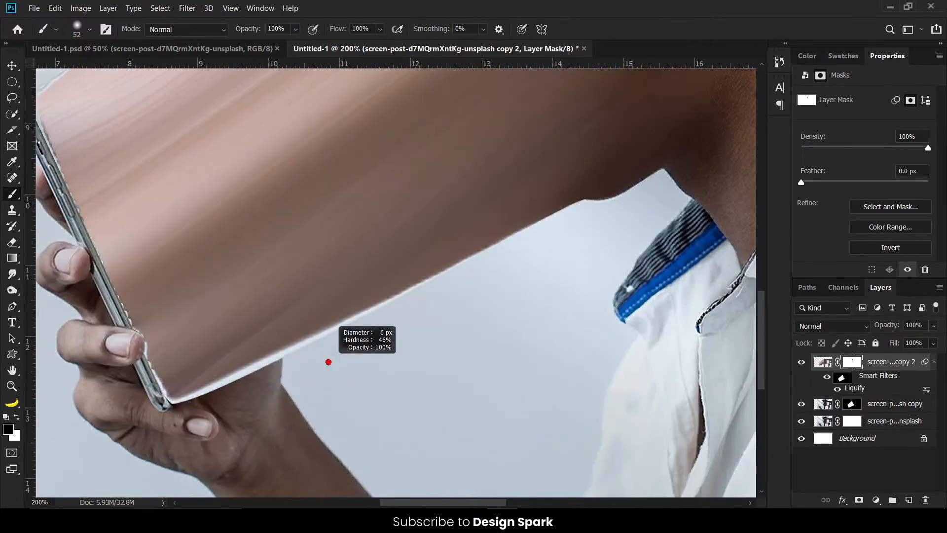
{"action": "right_click", "coordinate": [304, 309], "text": "alt"}
{"action": "left_click", "coordinate": [205, 437]}
{"action": "left_click", "coordinate": [439, 329], "text": "shift"}
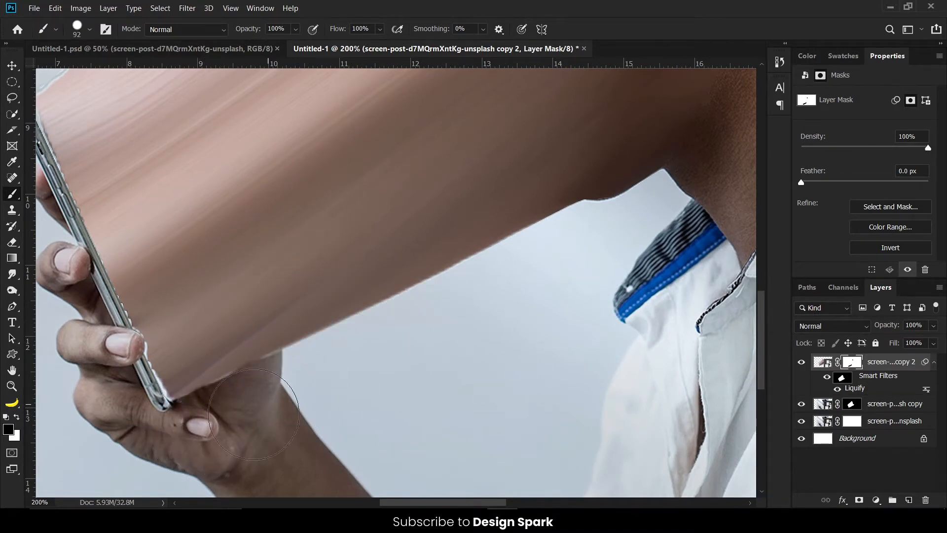
{"action": "left_click_drag", "start_coordinate": [233, 410], "coordinate": [576, 243]}
{"action": "key", "text": "ctrl+z"}
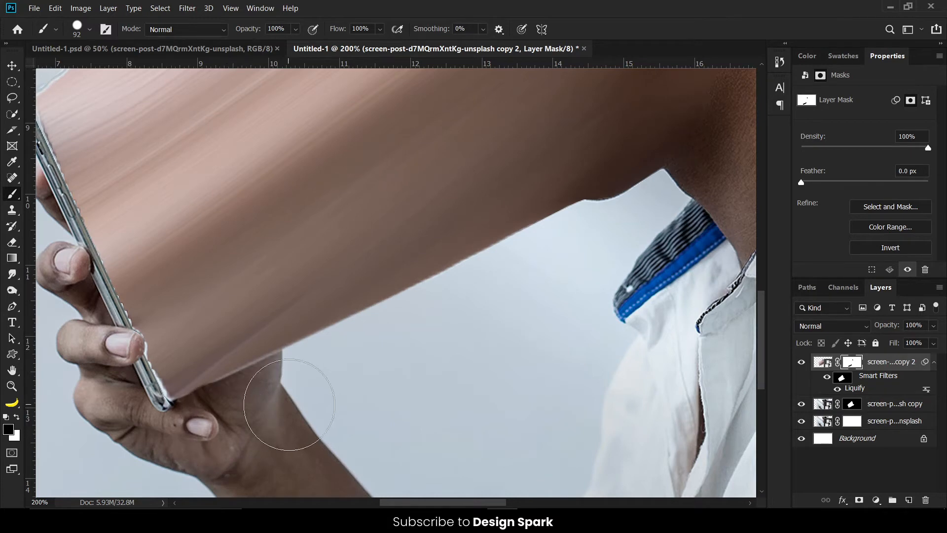
- Mask out the white fringe along the upper edge of the stretched face, from the forehead down to the phone
{"action": "scroll", "coordinate": [297, 392], "scroll_direction": "up", "scroll_amount": 5}
{"action": "scroll", "coordinate": [296, 392], "scroll_direction": "left", "scroll_amount": 3}
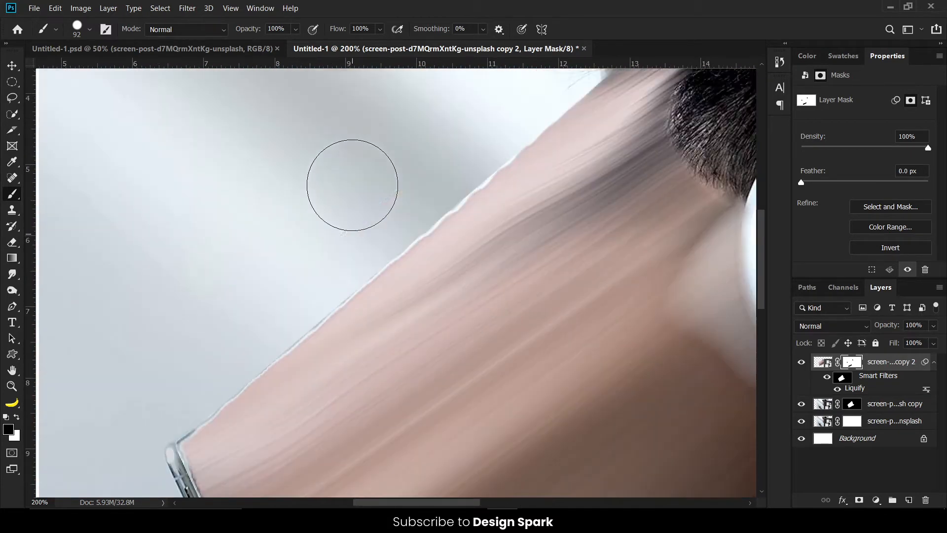
{"action": "mouse_move", "coordinate": [490, 120]}
{"action": "left_mouse_down"}
{"action": "mouse_move", "coordinate": [410, 176]}
{"action": "mouse_move", "coordinate": [366, 229]}
{"action": "mouse_move", "coordinate": [470, 154]}
{"action": "mouse_move", "coordinate": [469, 143]}
{"action": "mouse_move", "coordinate": [392, 197]}
{"action": "left_mouse_up"}
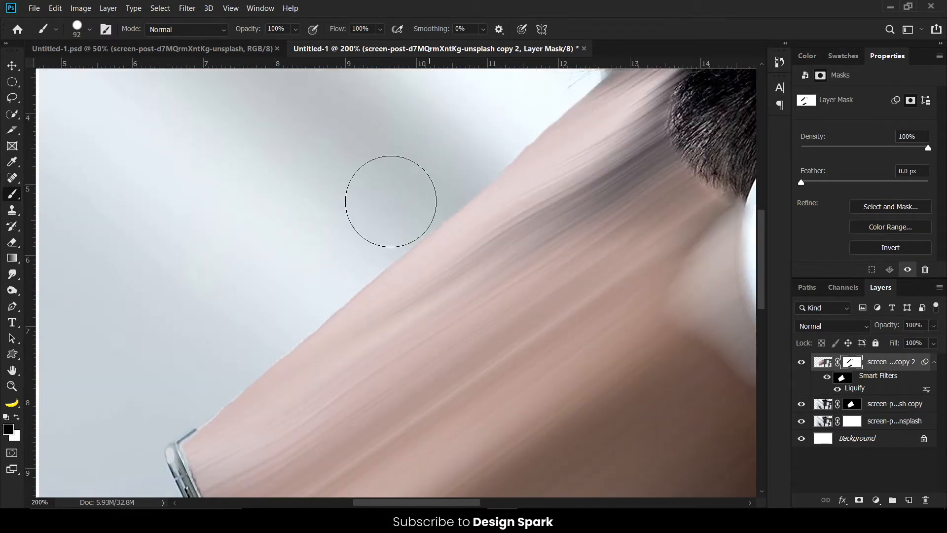
{"action": "scroll", "coordinate": [177, 387], "scroll_direction": "up", "scroll_amount": 2}
{"action": "scroll", "coordinate": [277, 343], "scroll_direction": "right", "scroll_amount": 4}
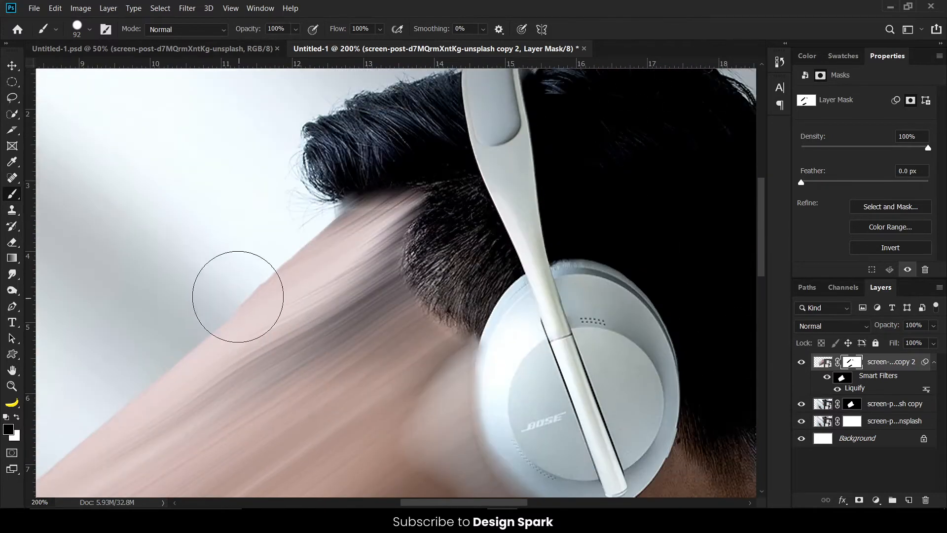
{"action": "scroll", "coordinate": [222, 254], "scroll_direction": "down", "scroll_amount": 1}
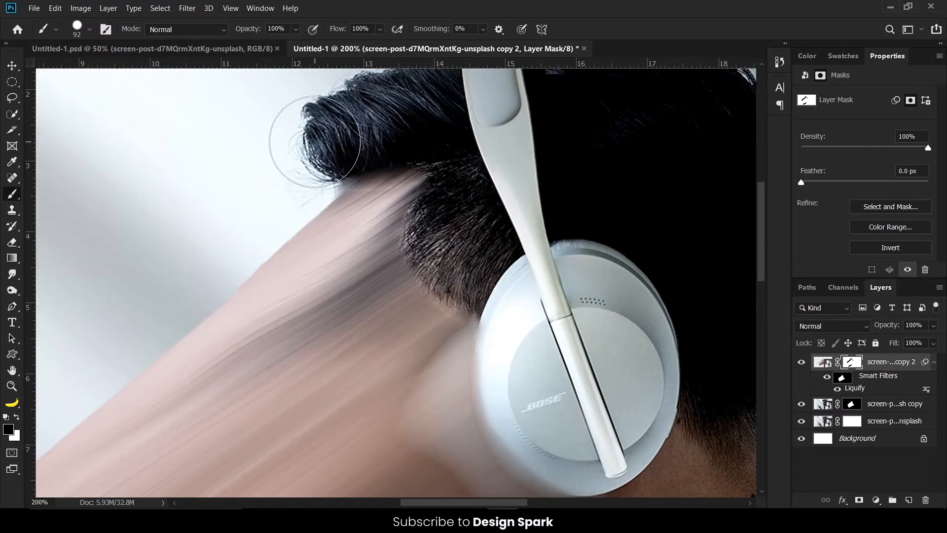
- Refine the top layer's mask along the forehead and sideburn hairline with a smaller, softer brush
{"action": "right_click", "coordinate": [197, 177], "text": "alt"}
{"action": "left_click_drag", "start_coordinate": [197, 177], "coordinate": [162, 152]}
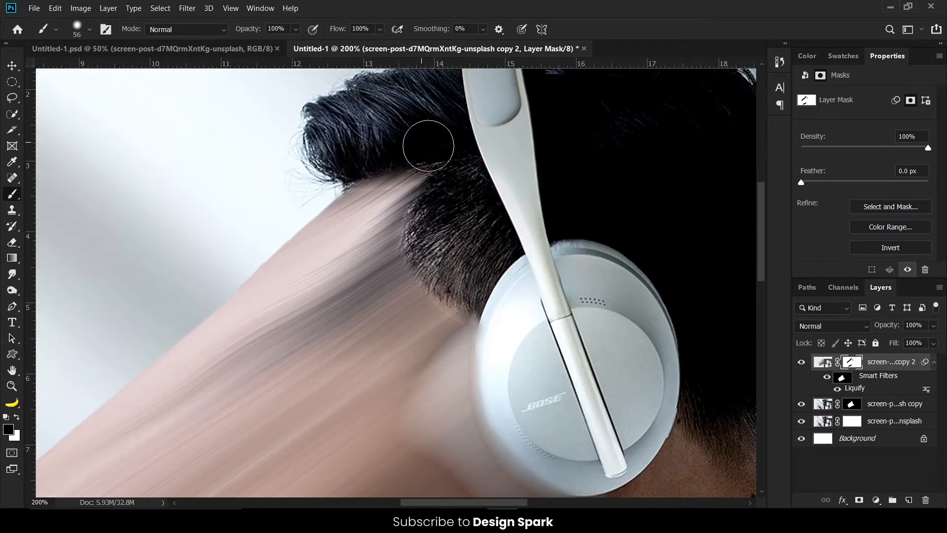
{"action": "left_click_drag", "start_coordinate": [456, 172], "coordinate": [436, 168]}
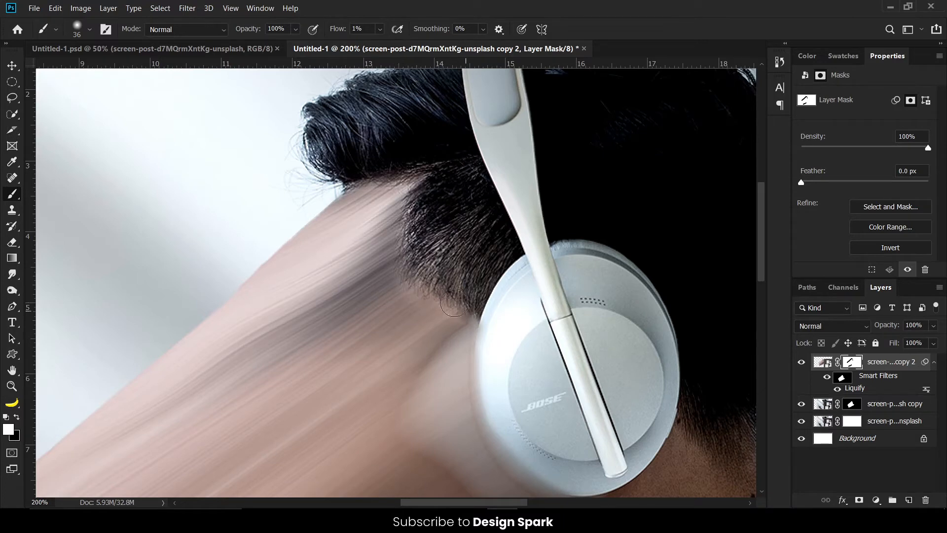
- Make the top layer's layer mask active again and set the brush flow to 6% for blending the sideburn edge
{"action": "left_click", "coordinate": [850, 381]}
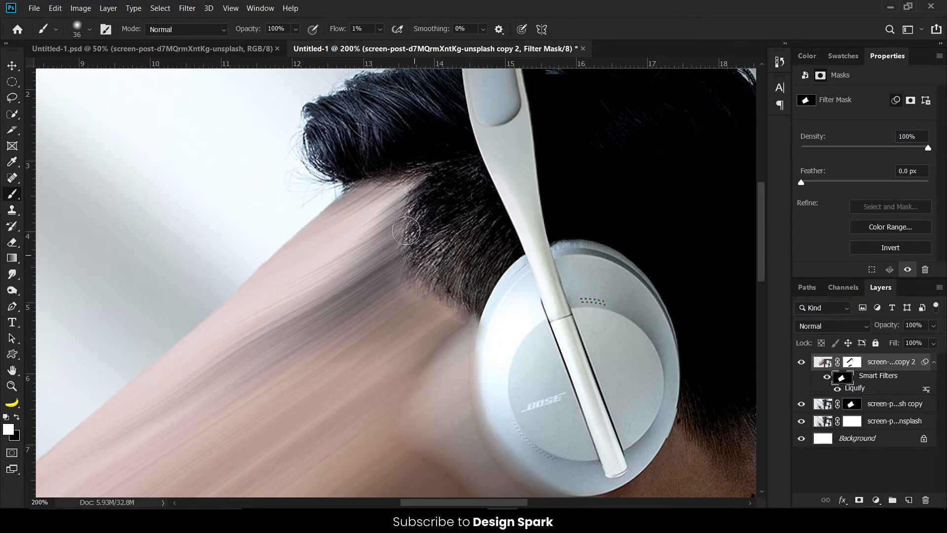
{"action": "key", "text": "ctrl+minus"}
{"action": "key", "text": "v"}
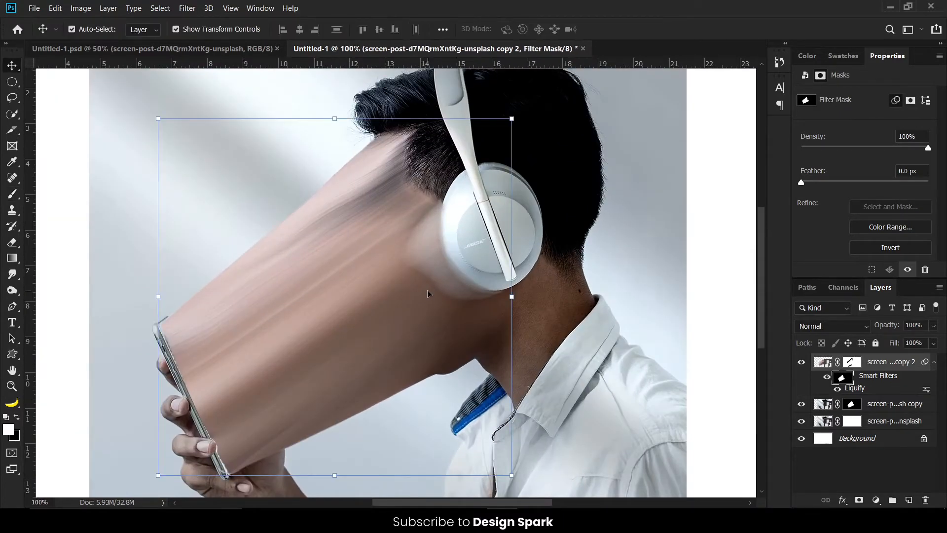
{"action": "left_click", "coordinate": [850, 364]}
{"action": "key", "text": "ctrl+plus"}
{"action": "key", "text": "ctrl+plus"}
{"action": "key", "text": "b"}
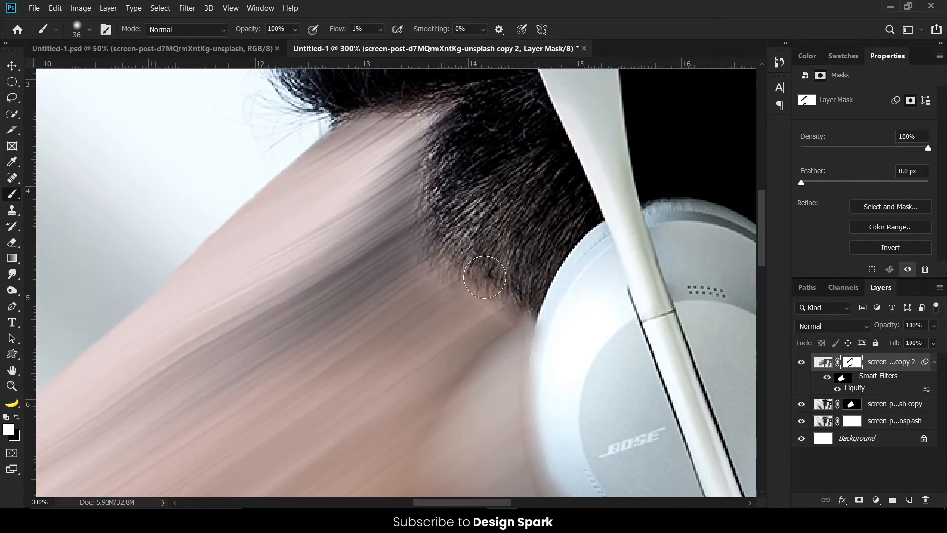
{"action": "left_click_drag", "start_coordinate": [339, 32], "coordinate": [342, 32]}
- Paint black on the top layer's mask along the phone's edge with a hard 37 px brush at 100% flow
{"action": "scroll", "coordinate": [480, 298], "scroll_direction": "down", "scroll_amount": 10}
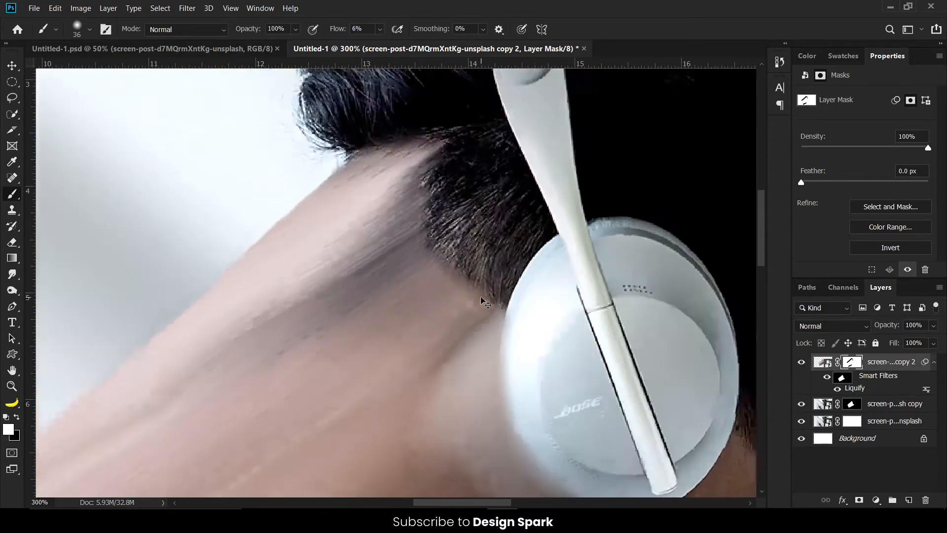
{"action": "scroll", "coordinate": [481, 296], "scroll_direction": "left", "scroll_amount": 7}
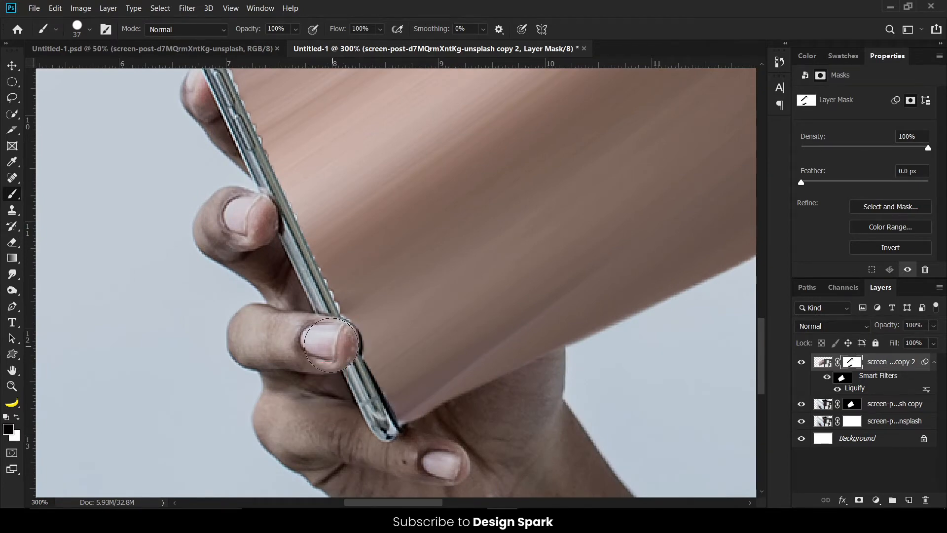
{"action": "scroll", "coordinate": [165, 195], "scroll_direction": "up", "scroll_amount": 3}
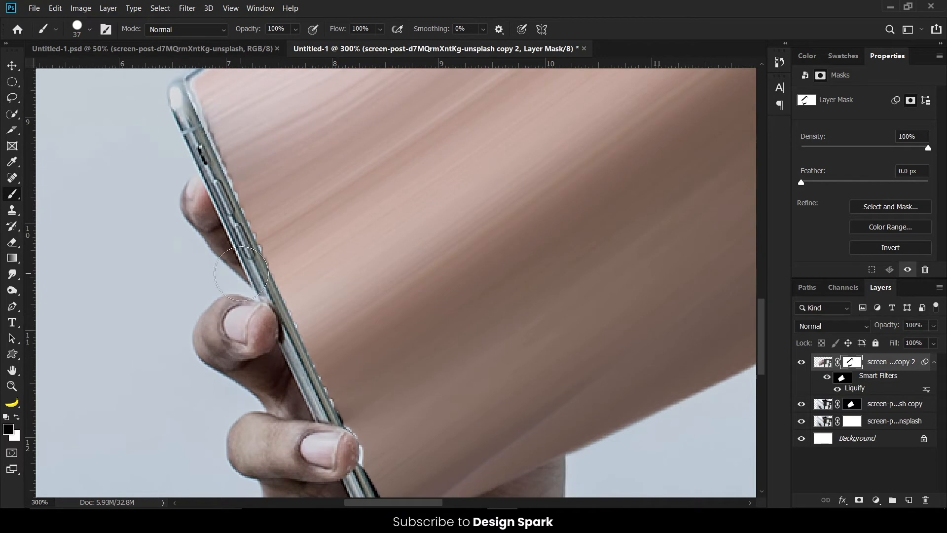
{"action": "scroll", "coordinate": [186, 148], "scroll_direction": "up", "scroll_amount": 3}
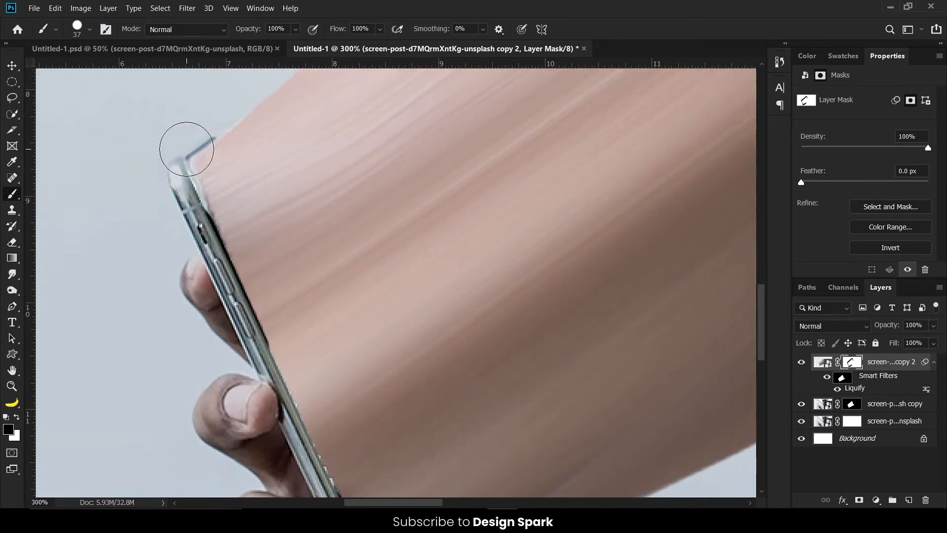
- Reopen the top layer's Liquify filter, push the stretched skin's edge along the phone with Forward Warp strokes, and apply it
{"action": "double_click", "coordinate": [854, 388]}
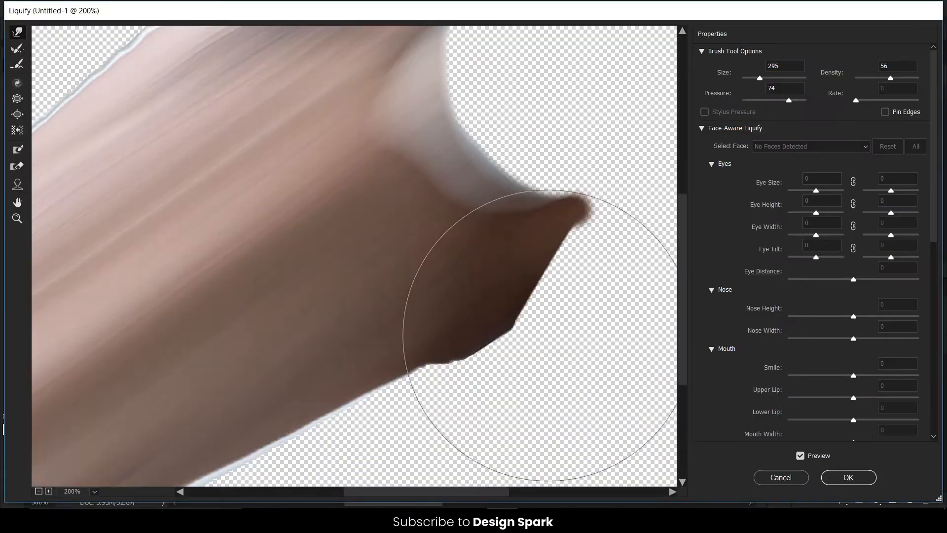
{"action": "mouse_move", "coordinate": [207, 325]}
{"action": "left_mouse_down"}
{"action": "mouse_move", "coordinate": [560, 318]}
{"action": "mouse_move", "coordinate": [684, 102]}
{"action": "left_mouse_up"}
{"action": "left_click_drag", "start_coordinate": [486, 264], "coordinate": [274, 261]}
{"action": "left_click_drag", "start_coordinate": [497, 308], "coordinate": [463, 271]}
{"action": "left_click_drag", "start_coordinate": [481, 225], "coordinate": [444, 203]}
{"action": "mouse_move", "coordinate": [437, 163]}
{"action": "left_mouse_down"}
{"action": "mouse_move", "coordinate": [414, 124]}
{"action": "mouse_move", "coordinate": [370, 80]}
{"action": "left_mouse_up"}
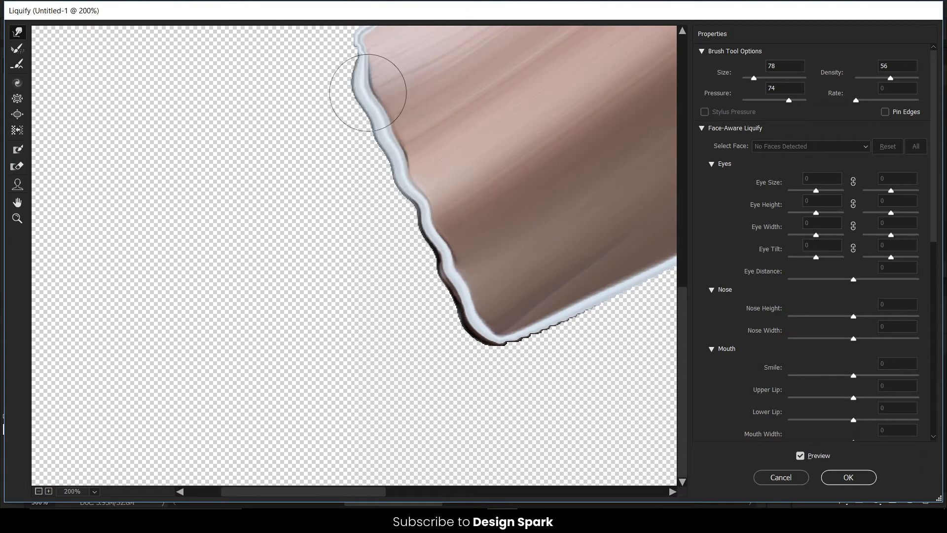
{"action": "left_click", "coordinate": [849, 477]}
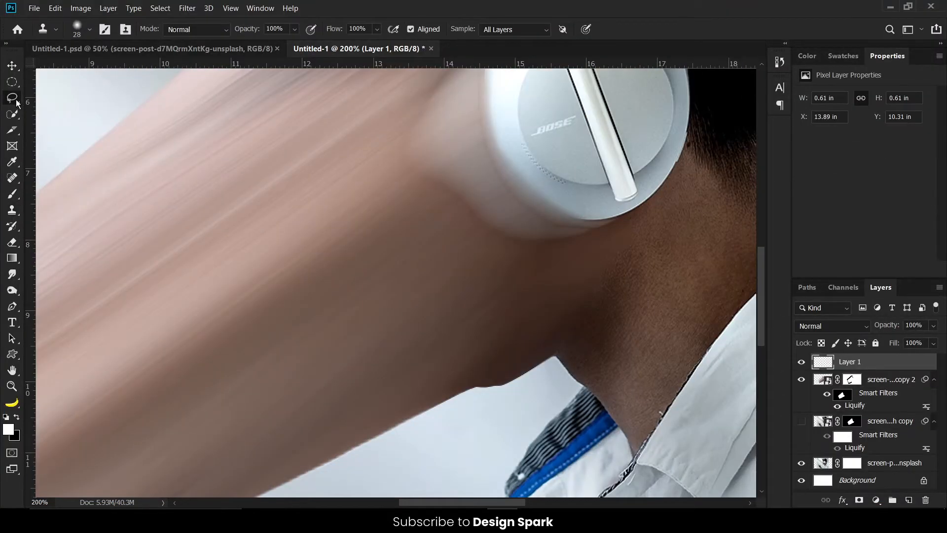
- Lasso the bump under the jaw and clone the background over it on Layer 1 to smooth the outline
{"action": "right_click", "coordinate": [16, 102]}
{"action": "left_click", "coordinate": [46, 96]}
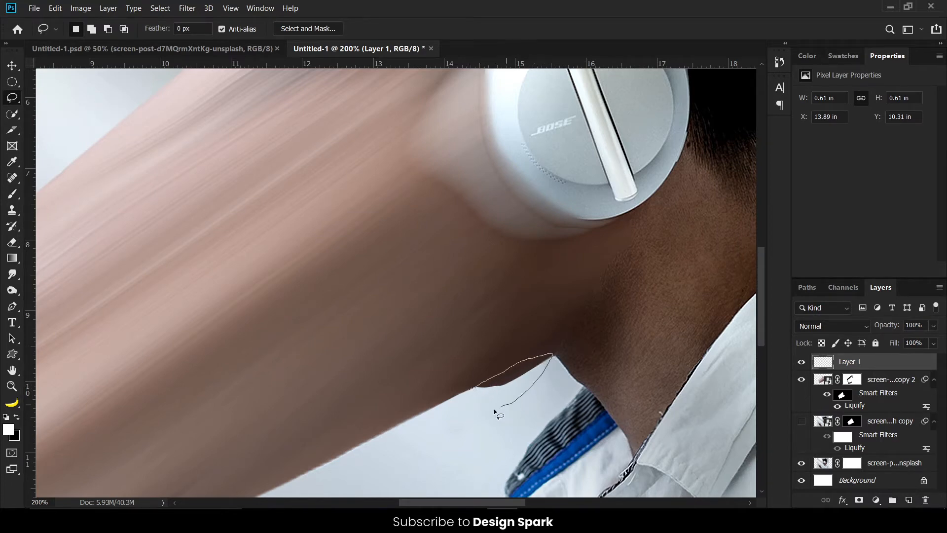
{"action": "key", "text": "ctrl+z"}
{"action": "key", "text": "s"}
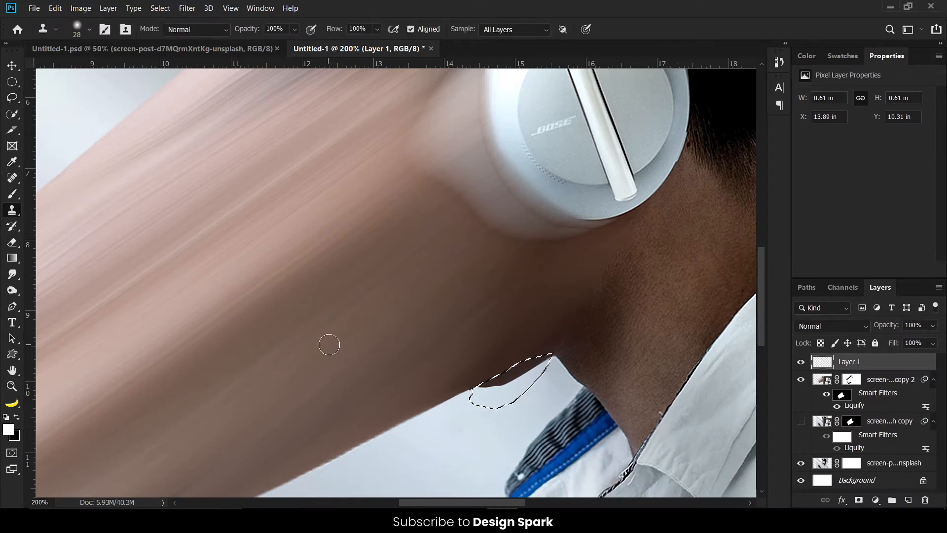
{"action": "left_click_drag", "start_coordinate": [508, 379], "coordinate": [545, 351]}
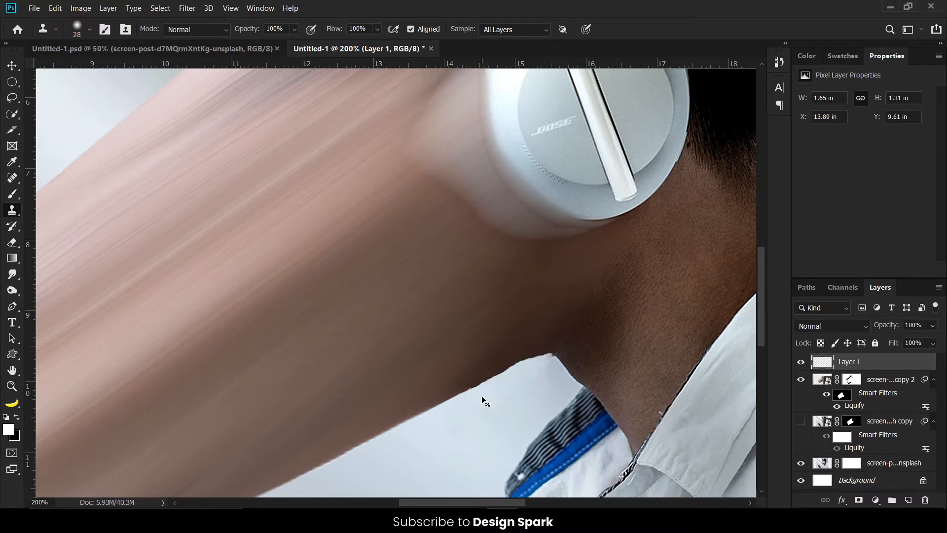
- Add a Curves adjustment clipped to the liquified face layer and bend its curve to brighten the highlights and increase contrast
{"action": "key", "text": "ctrl+0"}
{"action": "left_click", "coordinate": [895, 401]}
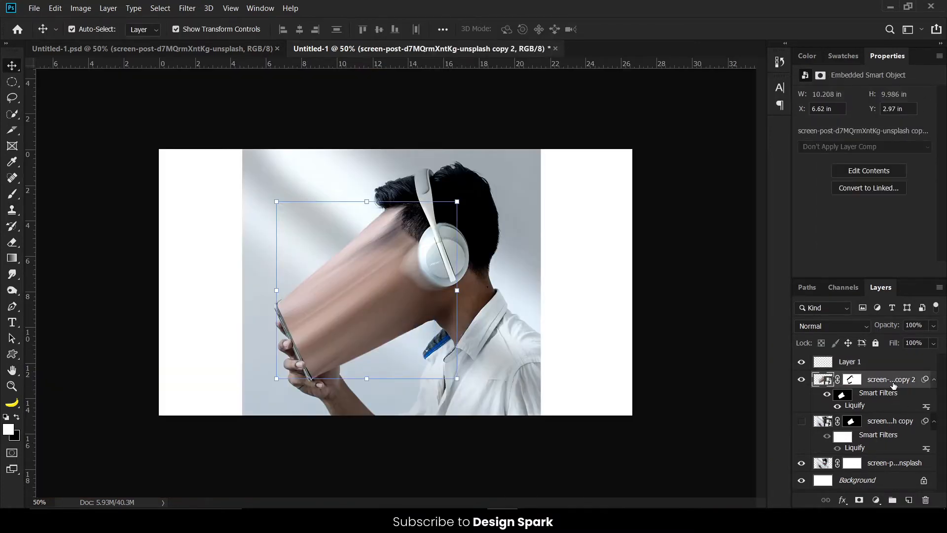
{"action": "left_click", "coordinate": [876, 499]}
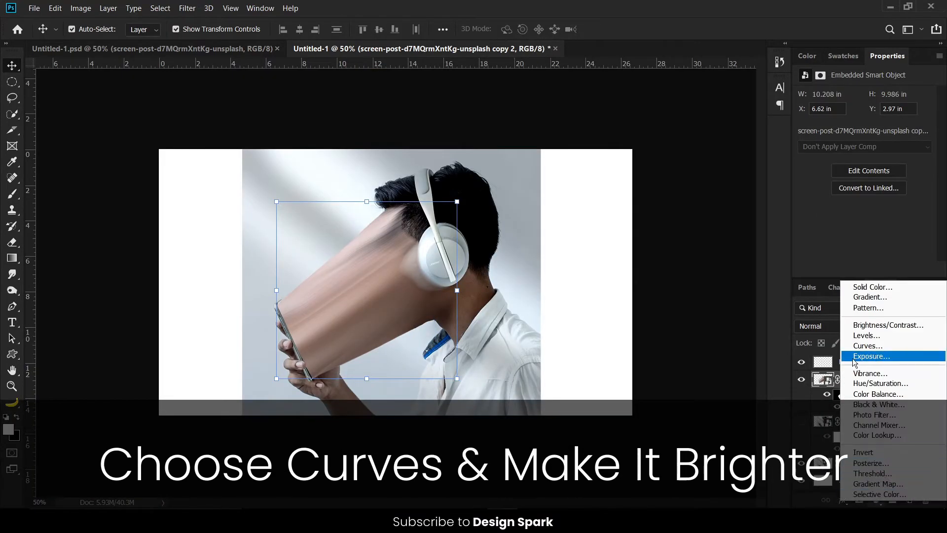
{"action": "left_click", "coordinate": [886, 347]}
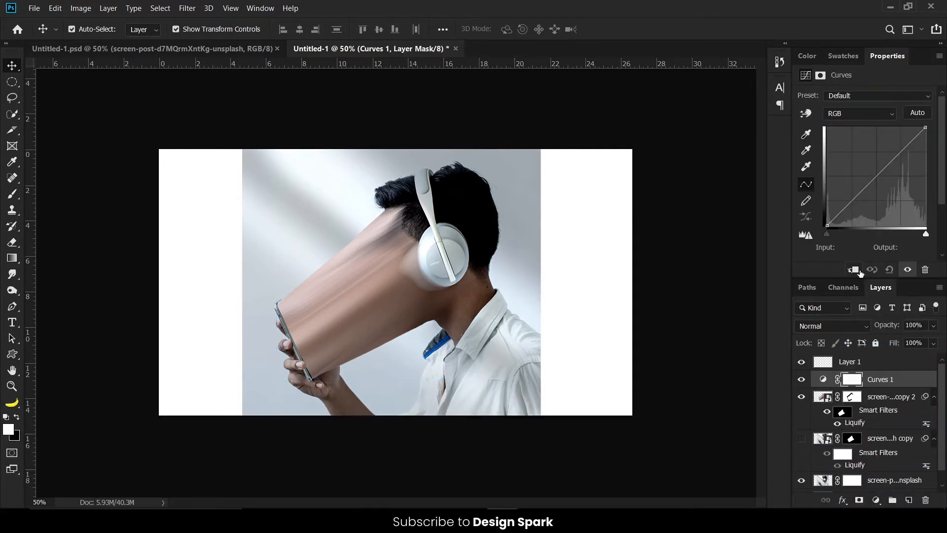
{"action": "left_click_drag", "start_coordinate": [861, 192], "coordinate": [889, 143]}
{"action": "left_click_drag", "start_coordinate": [847, 191], "coordinate": [866, 200]}
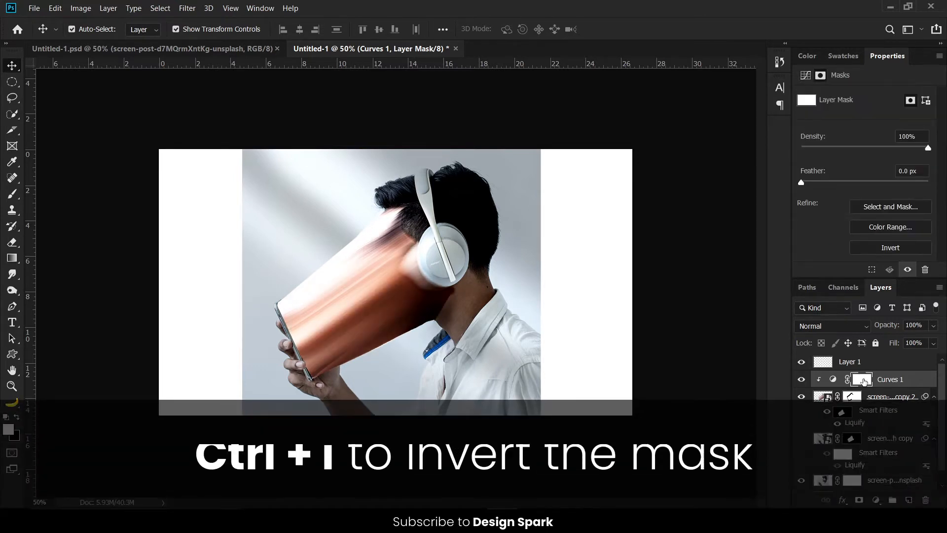
- Invert the Curves 1 mask to black and set up a white brush of about 210 px with 34% hardness
{"action": "key", "text": "ctrl+i"}
{"action": "key", "text": "b"}
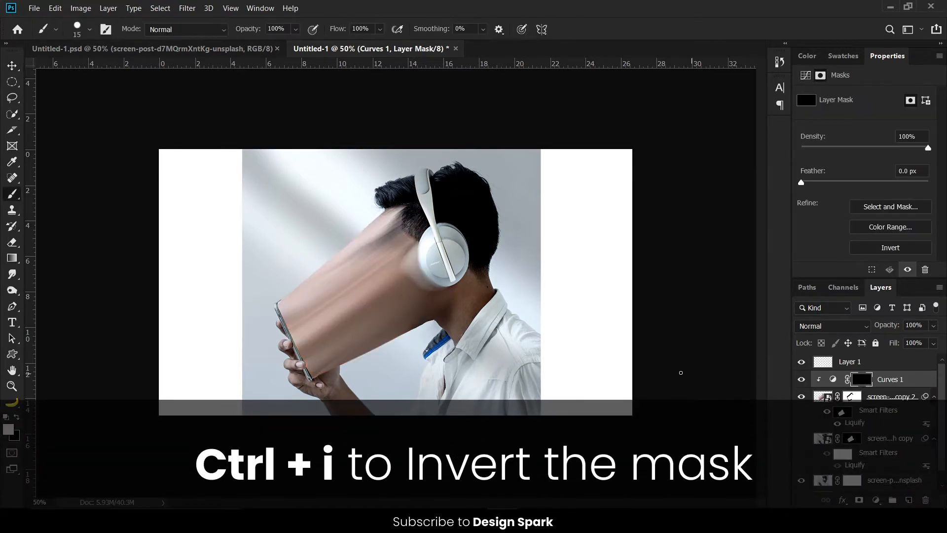
{"action": "right_click", "coordinate": [15, 196]}
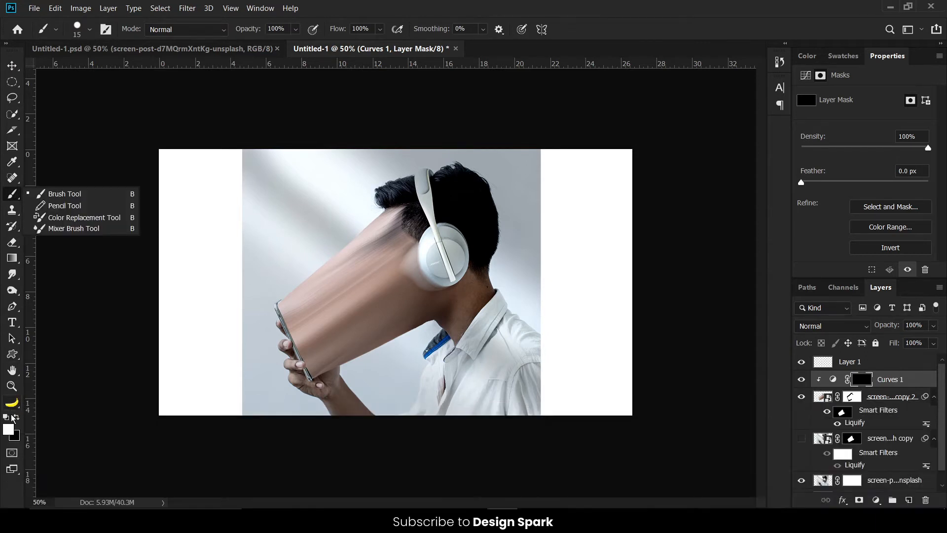
{"action": "left_click", "coordinate": [16, 418]}
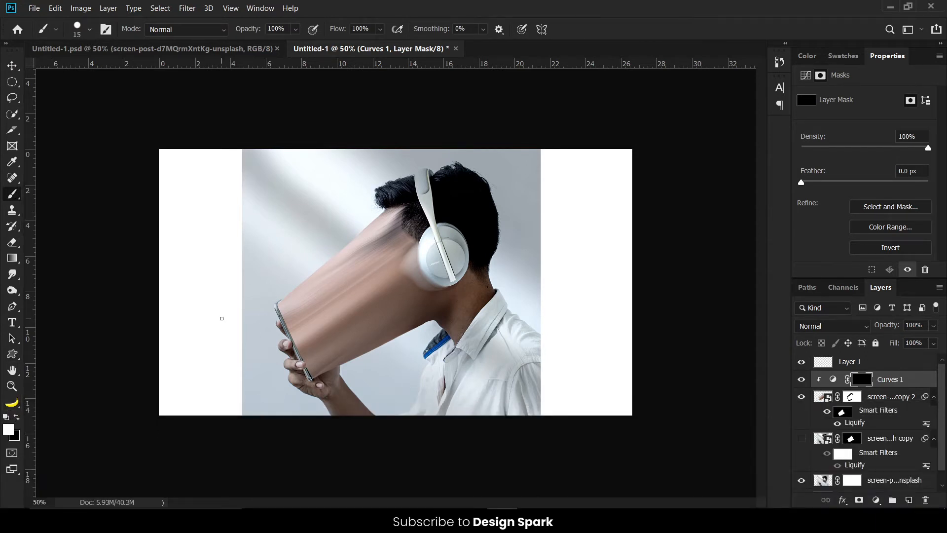
{"action": "mouse_move", "coordinate": [221, 318]}
{"action": "left_mouse_down"}
{"action": "mouse_move", "coordinate": [325, 341]}
{"action": "mouse_move", "coordinate": [312, 165]}
{"action": "mouse_move", "coordinate": [321, 117]}
{"action": "left_mouse_up"}
{"action": "left_click_drag", "start_coordinate": [296, 283], "coordinate": [298, 285]}
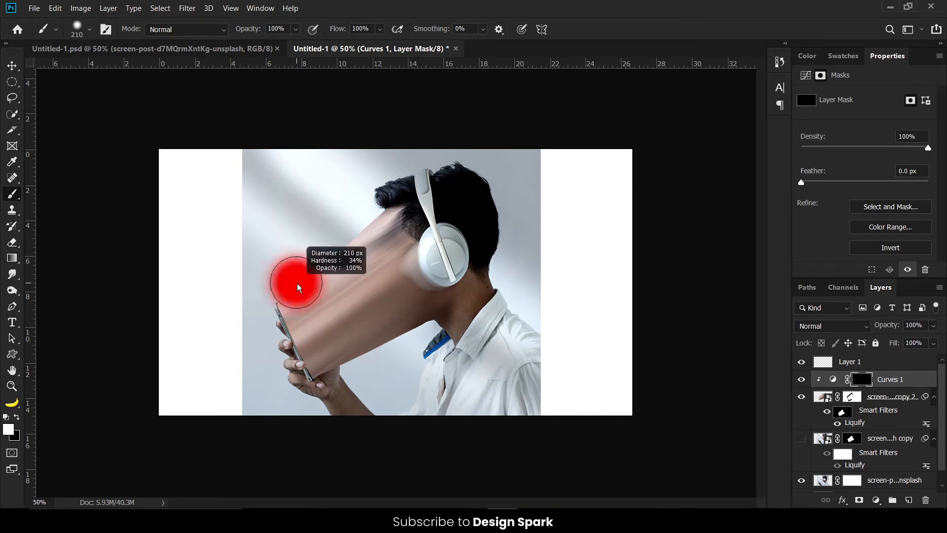
- Paint white on the Curves 1 mask at 10% flow to brighten the stretched skin next to the phone
{"action": "key", "text": "ctrl+plus"}
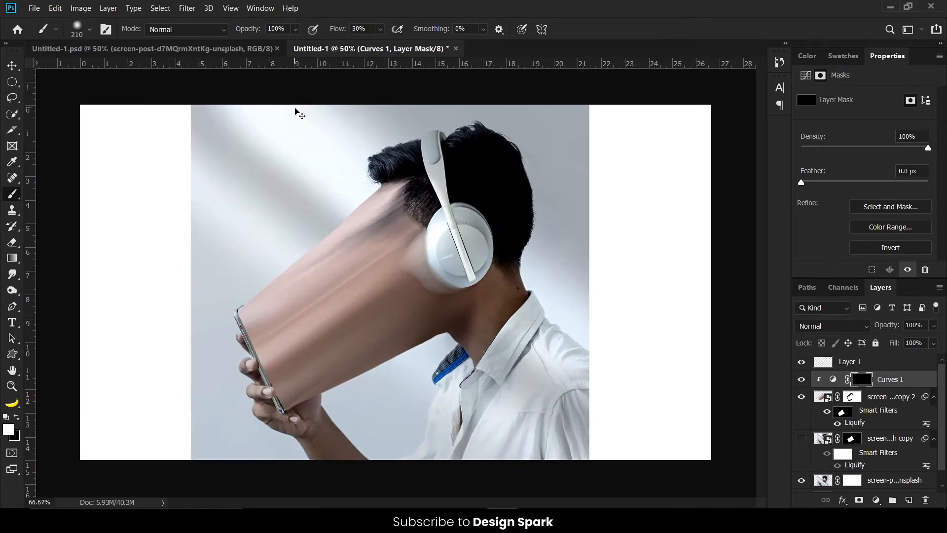
{"action": "key", "text": "ctrl+plus"}
{"action": "left_click_drag", "start_coordinate": [233, 419], "coordinate": [238, 417]}
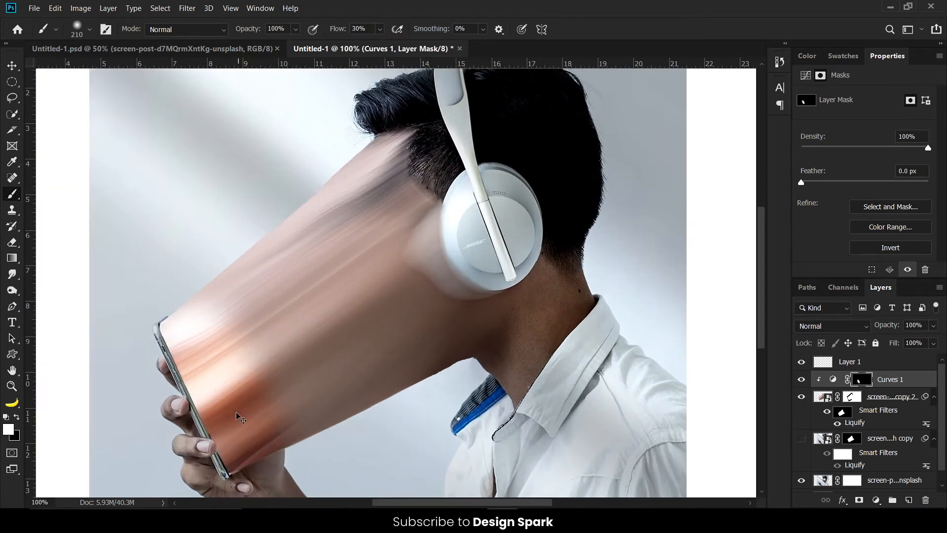
{"action": "key", "text": "ctrl+z"}
{"action": "type", "text": "10"}
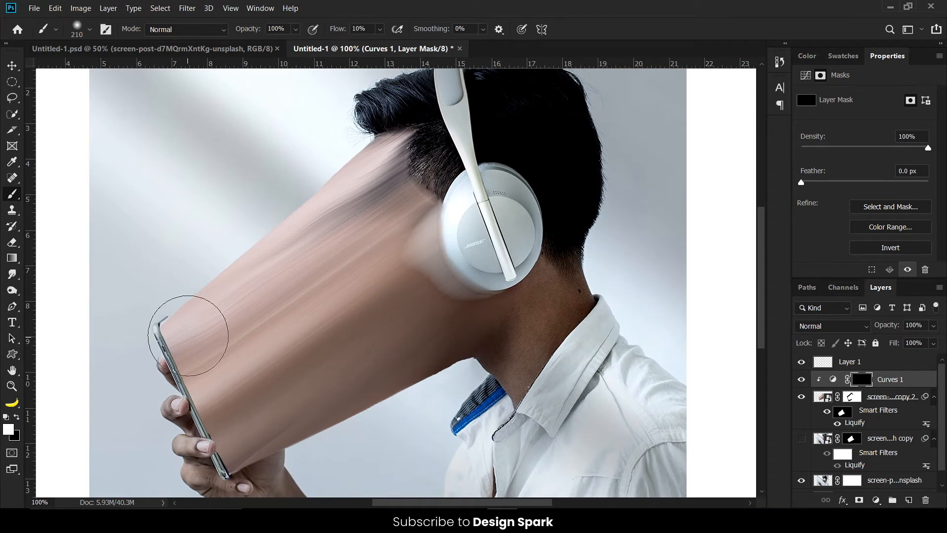
{"action": "mouse_move", "coordinate": [191, 328]}
{"action": "left_mouse_down"}
{"action": "mouse_move", "coordinate": [222, 414]}
{"action": "mouse_move", "coordinate": [257, 447]}
{"action": "left_mouse_up"}
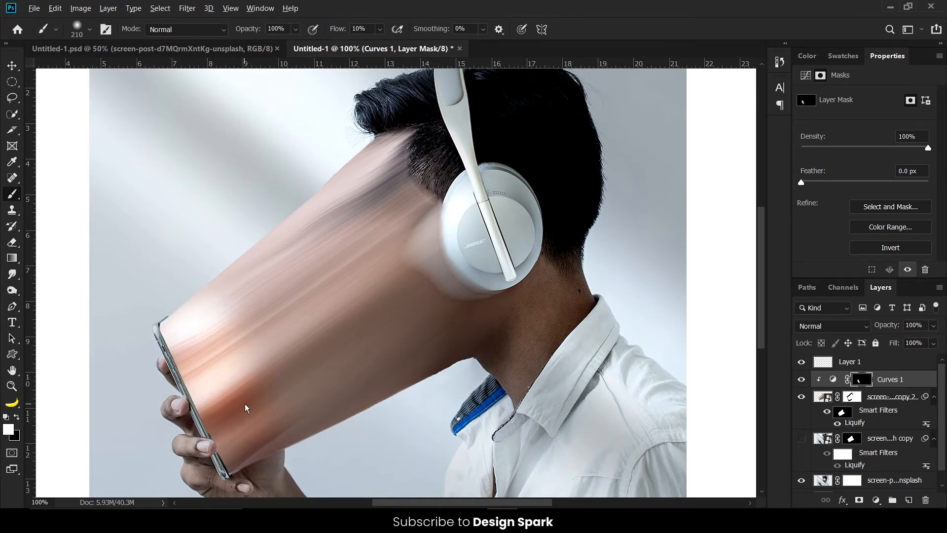
{"action": "key", "text": "ctrl+z"}
{"action": "key", "text": "ctrl+shift+z"}
- Enlarge the brush to 266 px and paint the Curves 1 mask at 1% flow, fading the brightening farther up the stretched face
{"action": "right_click", "coordinate": [259, 409], "text": "alt"}
{"action": "mouse_move", "coordinate": [271, 394]}
{"action": "left_mouse_down"}
{"action": "mouse_move", "coordinate": [220, 324]}
{"action": "mouse_move", "coordinate": [185, 346]}
{"action": "mouse_move", "coordinate": [168, 340]}
{"action": "mouse_move", "coordinate": [175, 332]}
{"action": "mouse_move", "coordinate": [206, 411]}
{"action": "mouse_move", "coordinate": [235, 436]}
{"action": "left_mouse_up"}
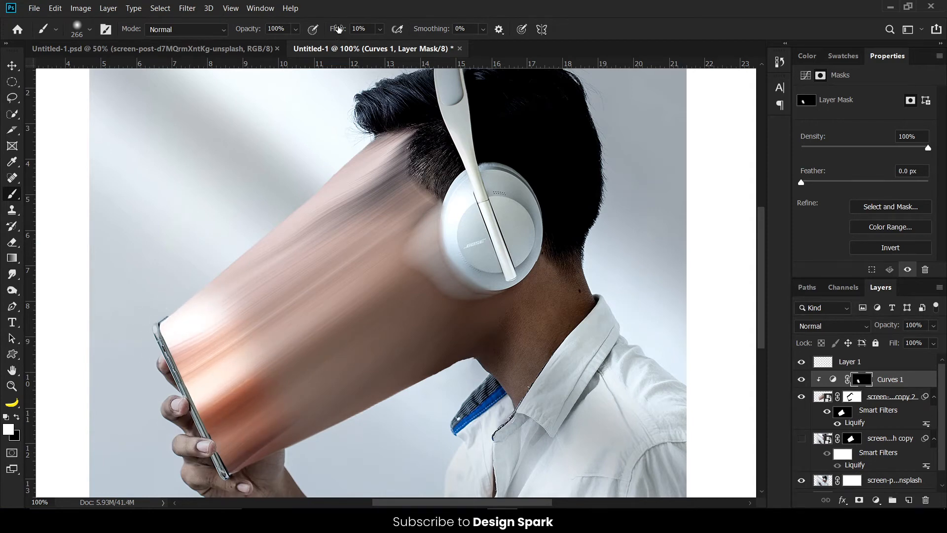
{"action": "mouse_move", "coordinate": [264, 336]}
{"action": "left_mouse_down"}
{"action": "mouse_move", "coordinate": [240, 342]}
{"action": "mouse_move", "coordinate": [244, 327]}
{"action": "mouse_move", "coordinate": [267, 338]}
{"action": "mouse_move", "coordinate": [285, 393]}
{"action": "mouse_move", "coordinate": [274, 338]}
{"action": "mouse_move", "coordinate": [223, 310]}
{"action": "mouse_move", "coordinate": [284, 389]}
{"action": "mouse_move", "coordinate": [314, 398]}
{"action": "left_mouse_up"}
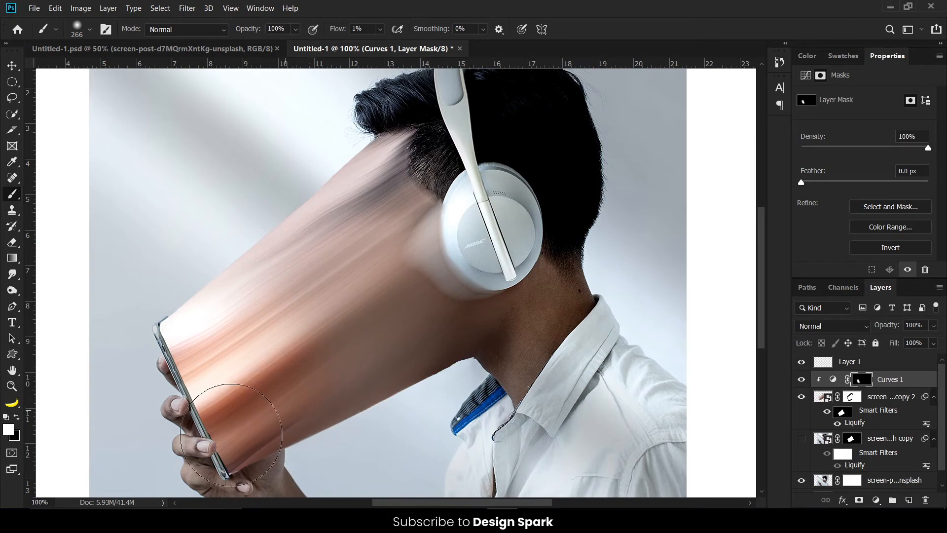
{"action": "left_click_drag", "start_coordinate": [231, 435], "coordinate": [190, 326]}
{"action": "key", "text": "ctrl+minus"}
{"action": "key", "text": "ctrl+minus"}
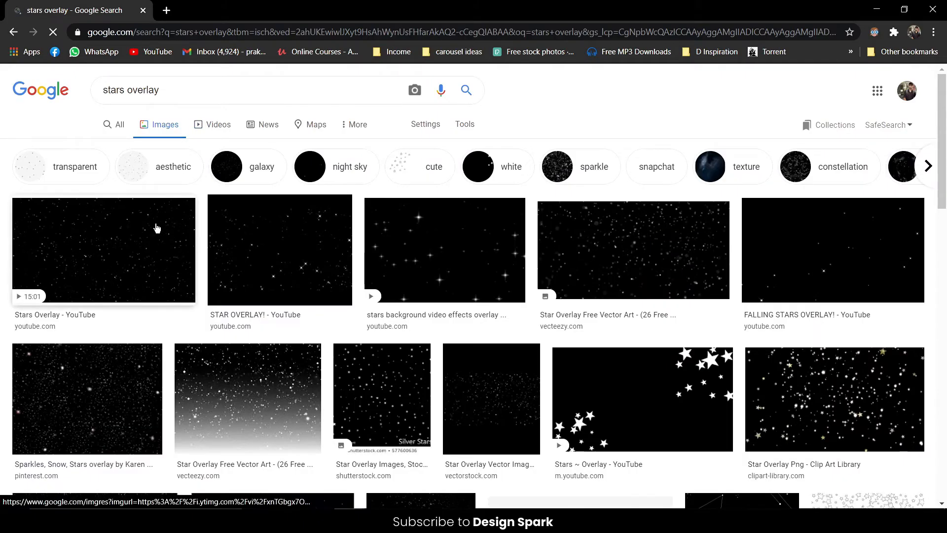
- Copy the "Stars Overlay" image from the browser's image results and paste it into the Photoshop document
{"action": "left_click", "coordinate": [157, 228]}
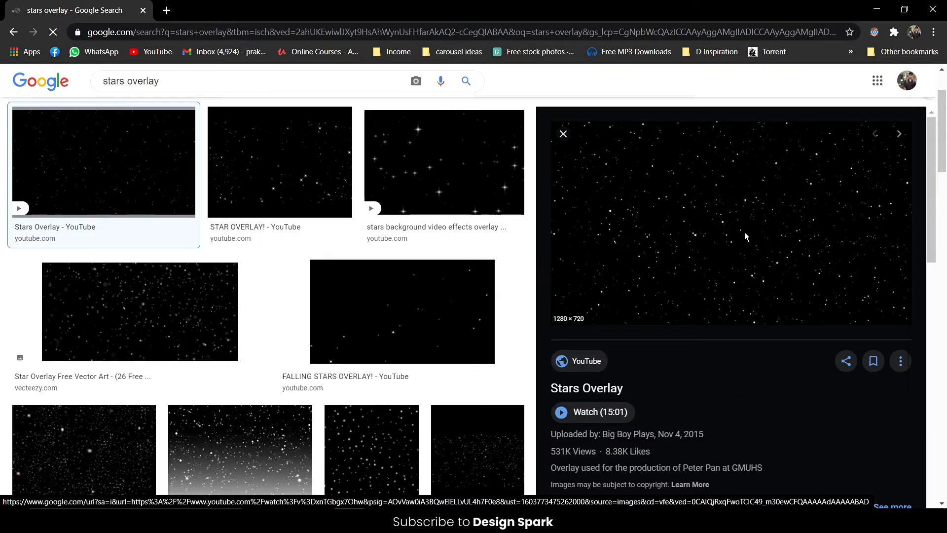
{"action": "right_click", "coordinate": [727, 206]}
{"action": "left_click", "coordinate": [769, 327]}
{"action": "key", "text": "alt+Tab"}
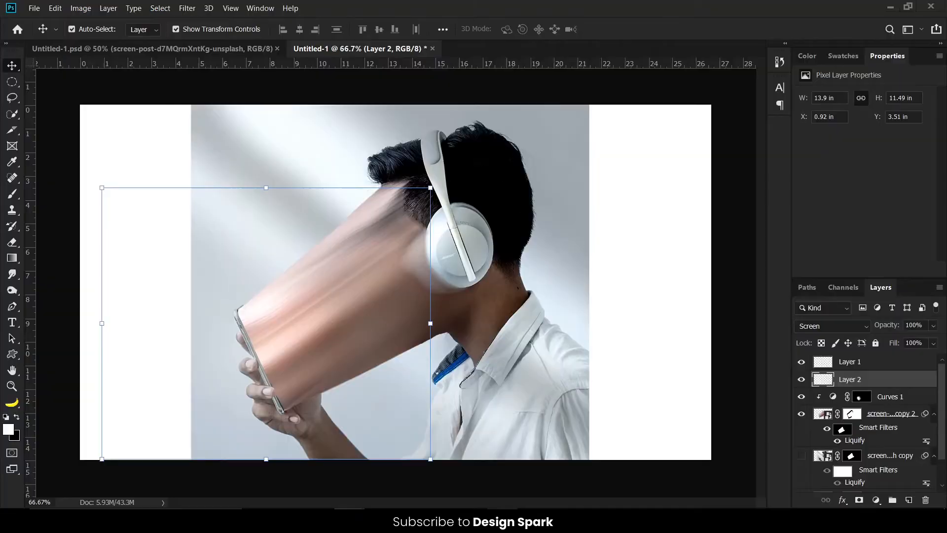
{"action": "key", "text": "ctrl+v"}
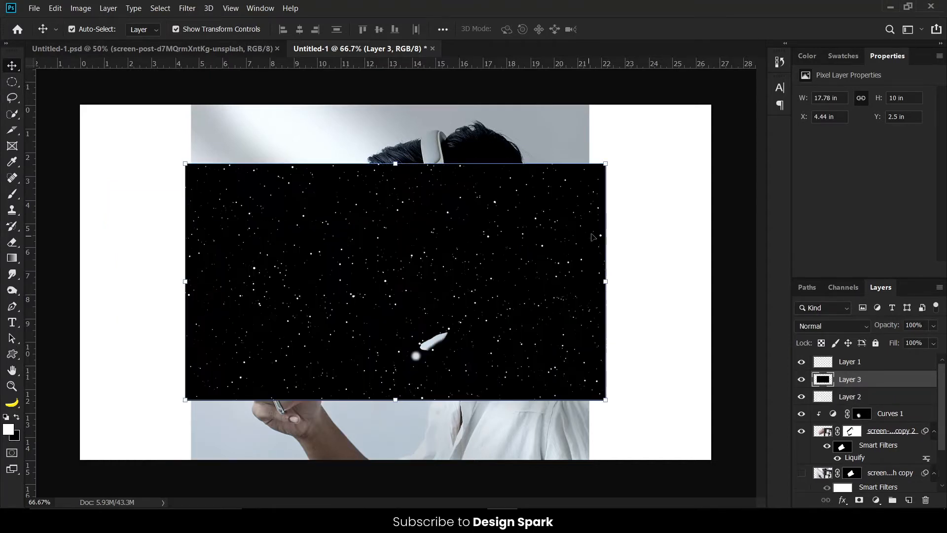
- Move the pasted star layer above Layer 1 and set its blend mode to Screen
{"action": "left_click_drag", "start_coordinate": [856, 381], "coordinate": [854, 356]}
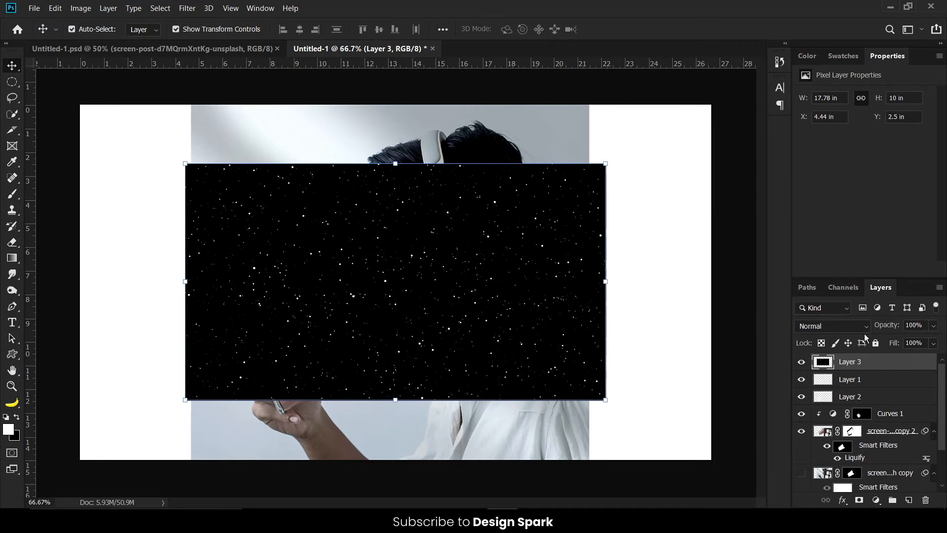
{"action": "left_click", "coordinate": [854, 327]}
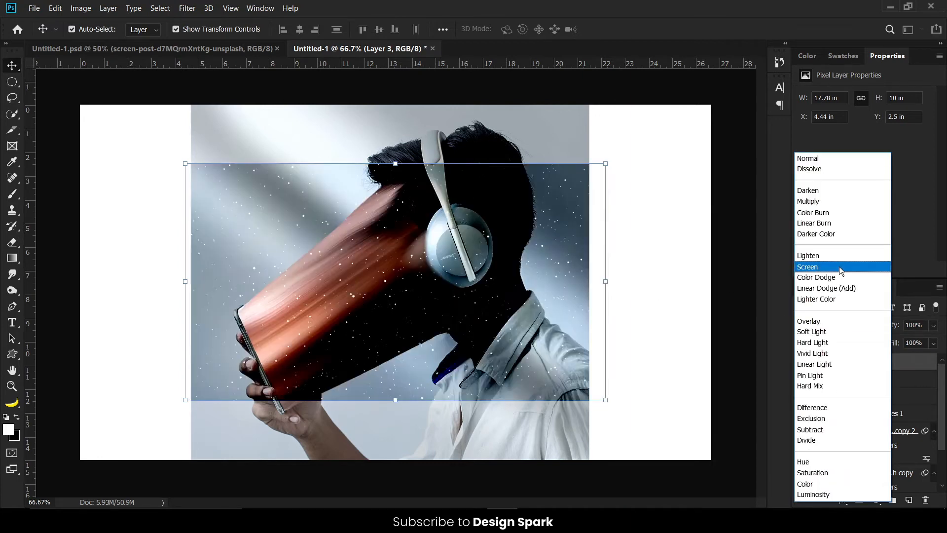
{"action": "left_click", "coordinate": [839, 266]}
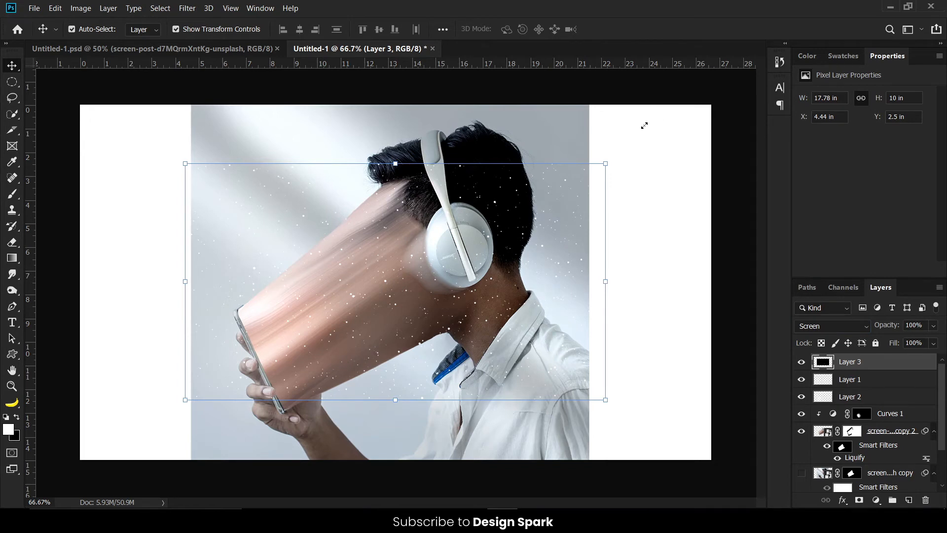
- Enlarge and rotate the star overlay and position it over the stretched face and phone
{"action": "left_click", "coordinate": [606, 165]}
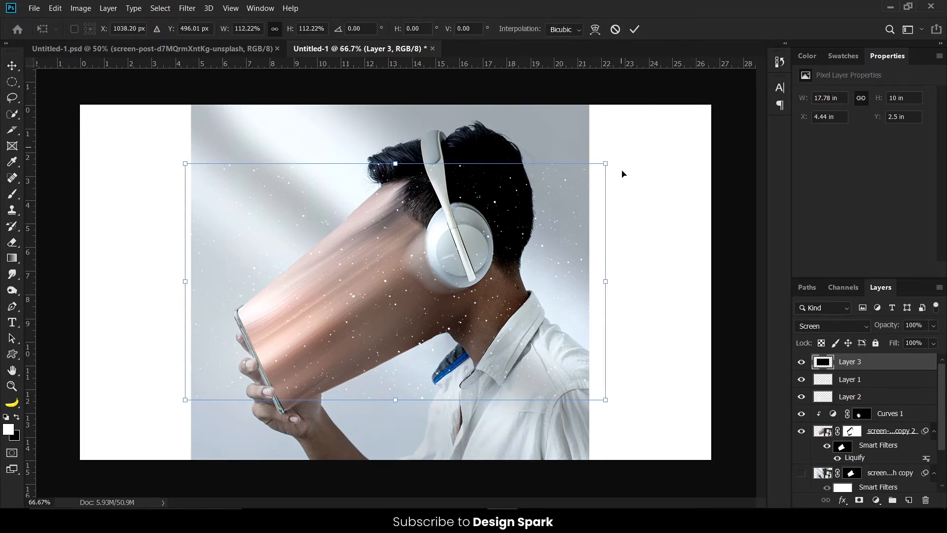
{"action": "left_click_drag", "start_coordinate": [624, 173], "coordinate": [523, 69]}
{"action": "left_click_drag", "start_coordinate": [505, 224], "coordinate": [280, 331]}
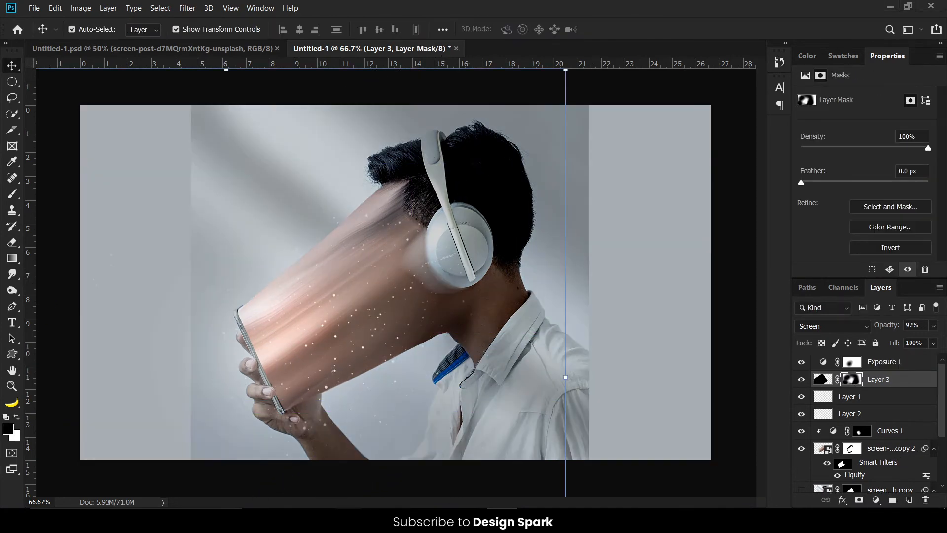
- Switch to the browser and search Google Images for "light leak overlay"
{"action": "mouse_move", "coordinate": [358, 492]}
{"action": "left_click", "coordinate": [257, 478]}
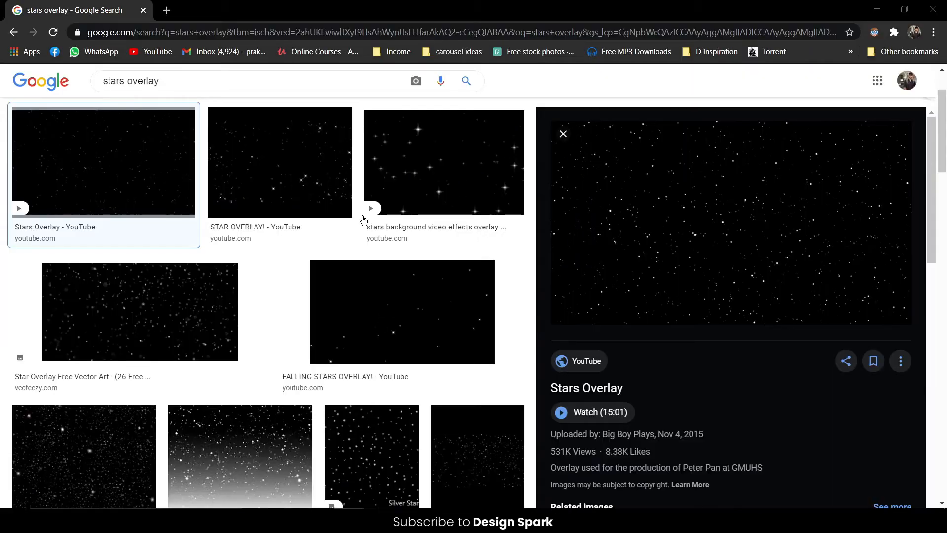
{"action": "triple_click", "coordinate": [163, 81]}
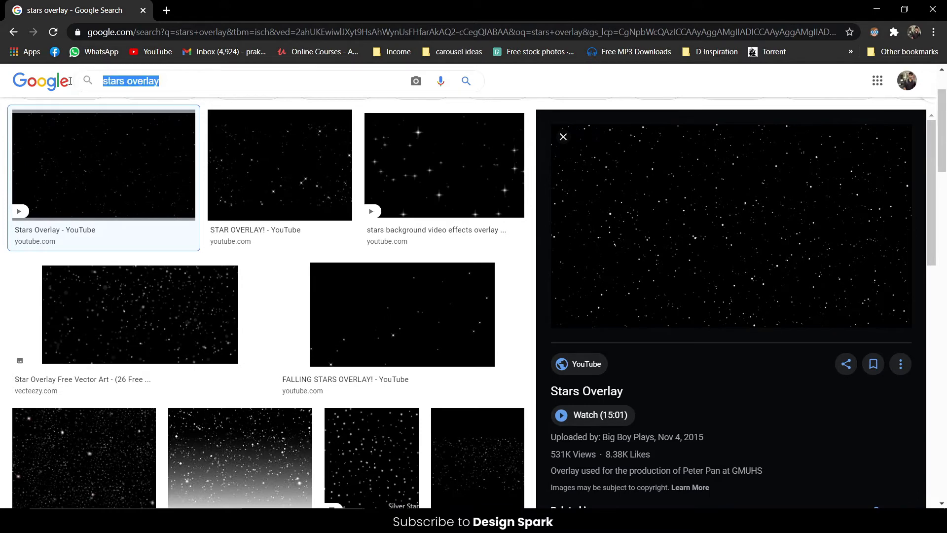
{"action": "type", "text": "light l"}
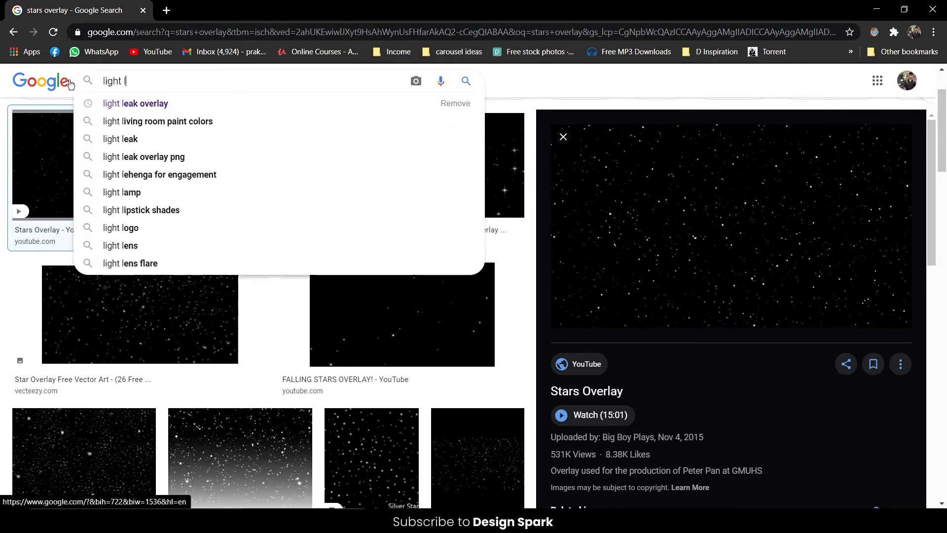
{"action": "key", "text": "Down"}
{"action": "key", "text": "Return"}
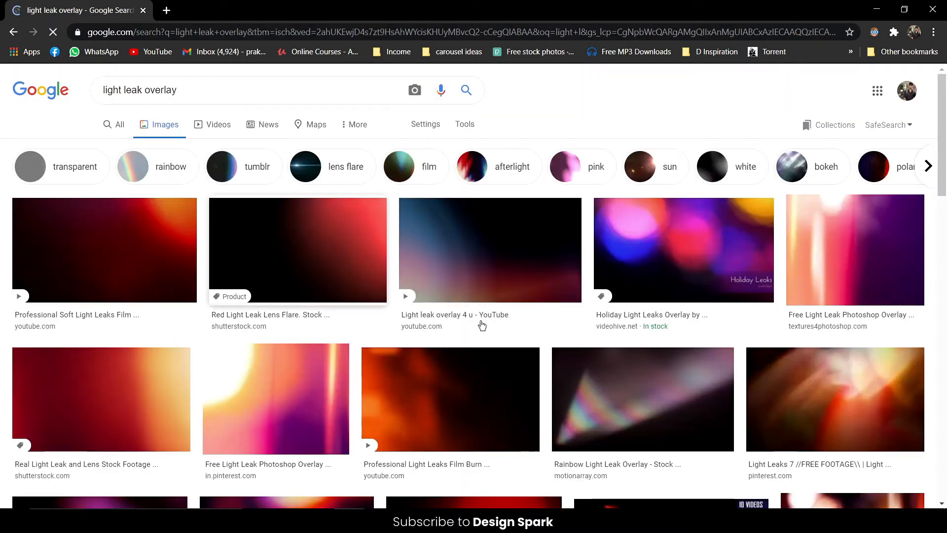
- Copy the blue and red "Light leak overlay 4 u" image and paste it into the Photoshop document
{"action": "scroll", "coordinate": [528, 370], "scroll_direction": "down", "scroll_amount": 3}
{"action": "scroll", "coordinate": [528, 366], "scroll_direction": "down", "scroll_amount": 6}
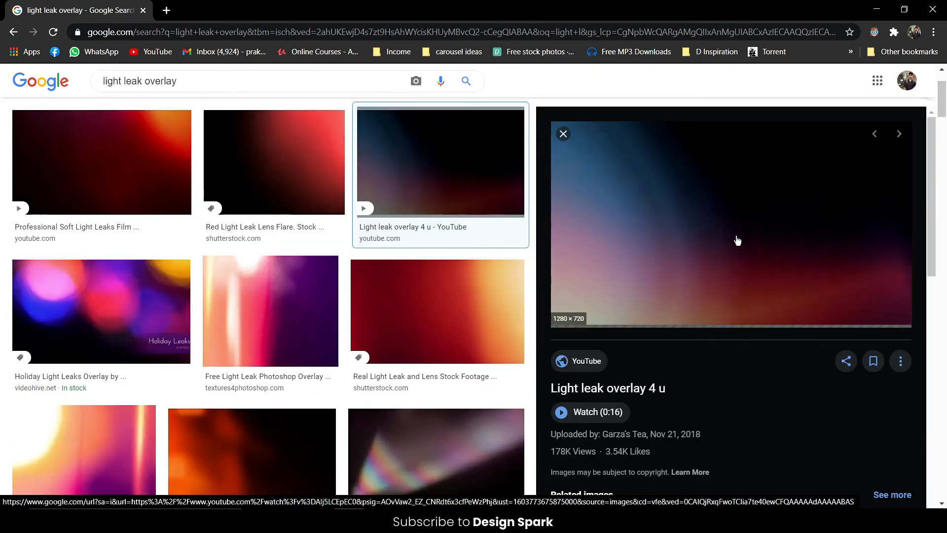
{"action": "right_click", "coordinate": [736, 238]}
{"action": "left_click", "coordinate": [771, 357]}
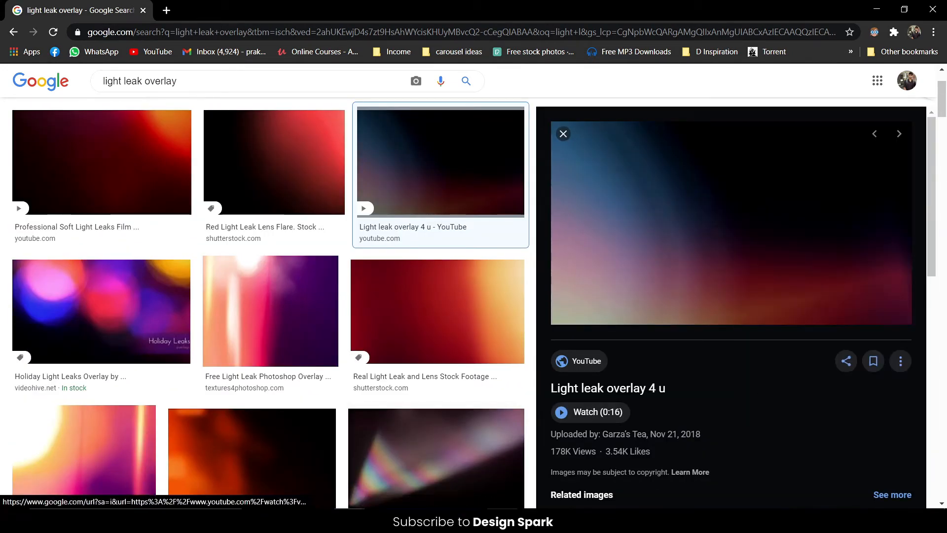
{"action": "key", "text": "alt+Tab"}
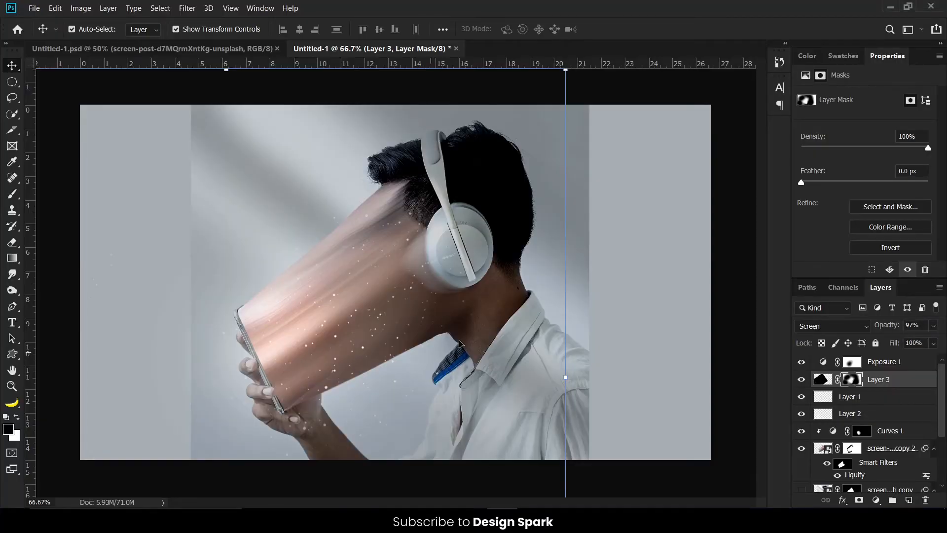
{"action": "key", "text": "ctrl+v"}
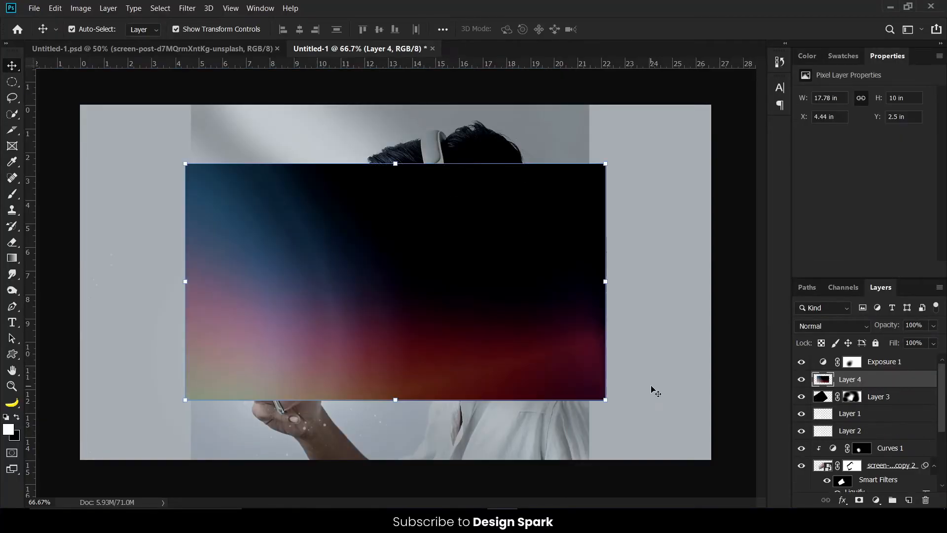
- Blend the light leak layer over the whole canvas in Overlay mode at 58% fill
{"action": "left_click", "coordinate": [838, 328]}
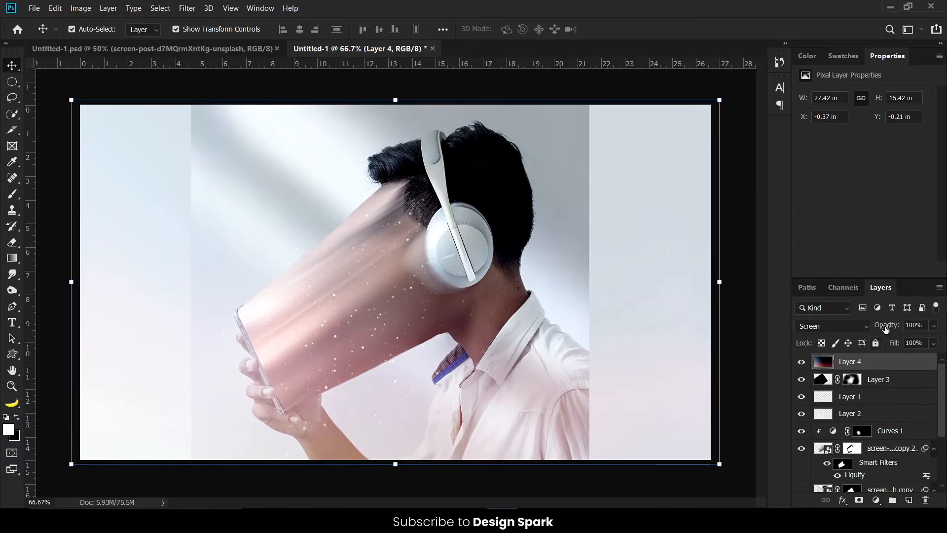
{"action": "left_click", "coordinate": [857, 321]}
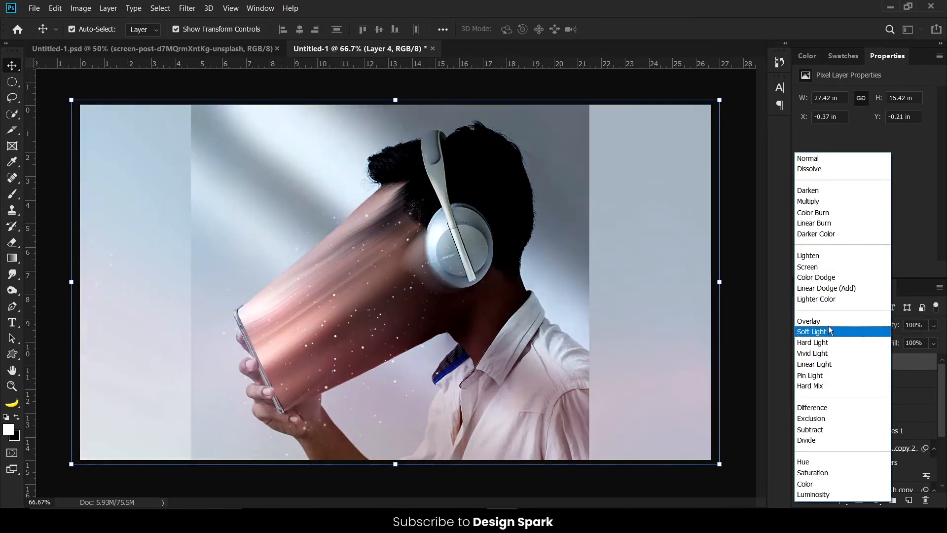
{"action": "left_click", "coordinate": [827, 321]}
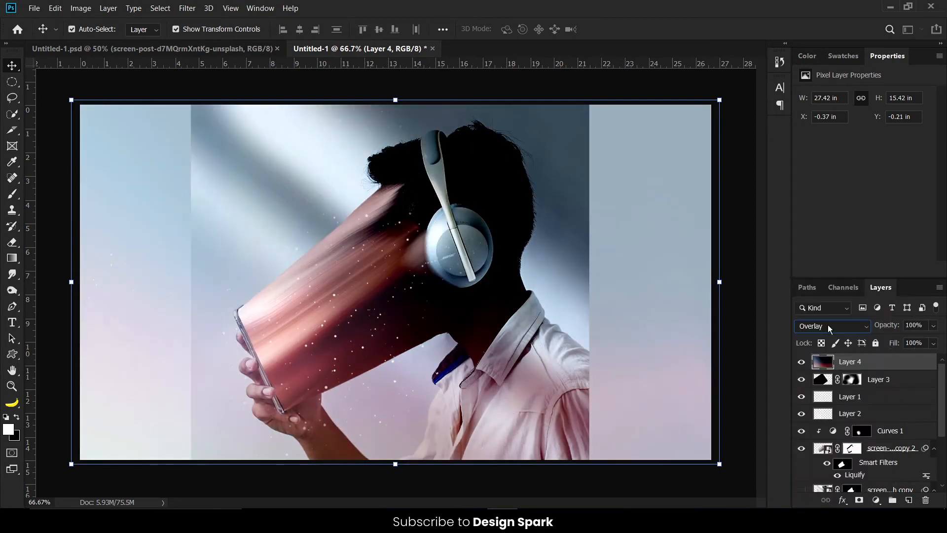
{"action": "type", "text": "68"}
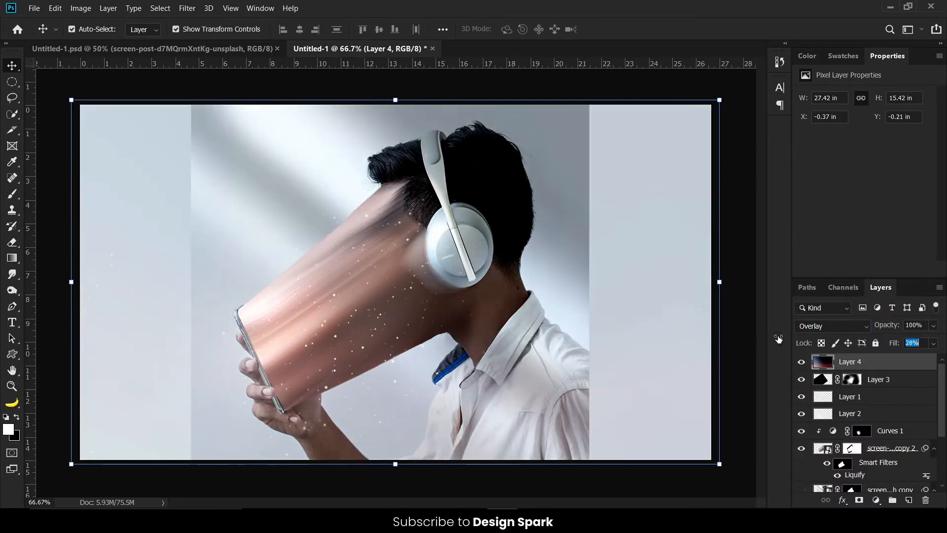
{"action": "key", "text": "Return"}
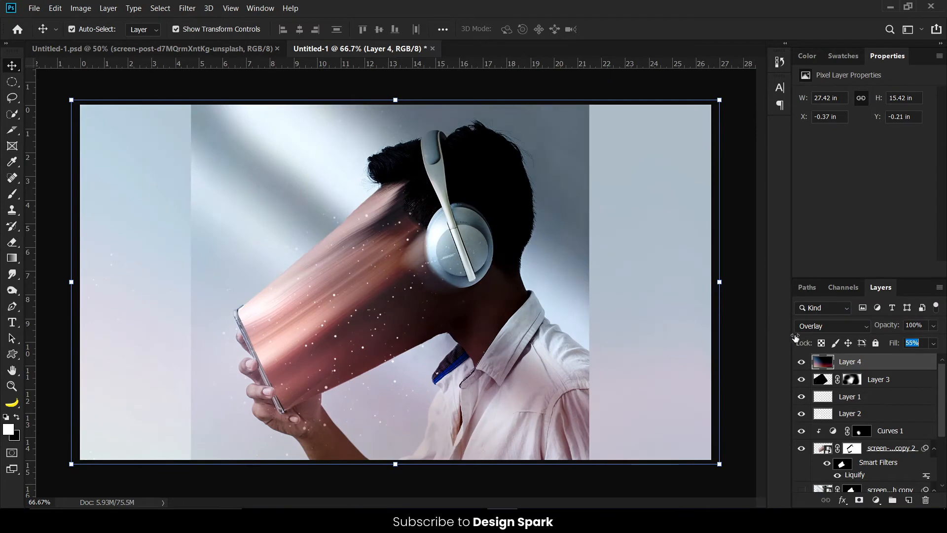
{"action": "left_click_drag", "start_coordinate": [795, 337], "coordinate": [788, 337]}
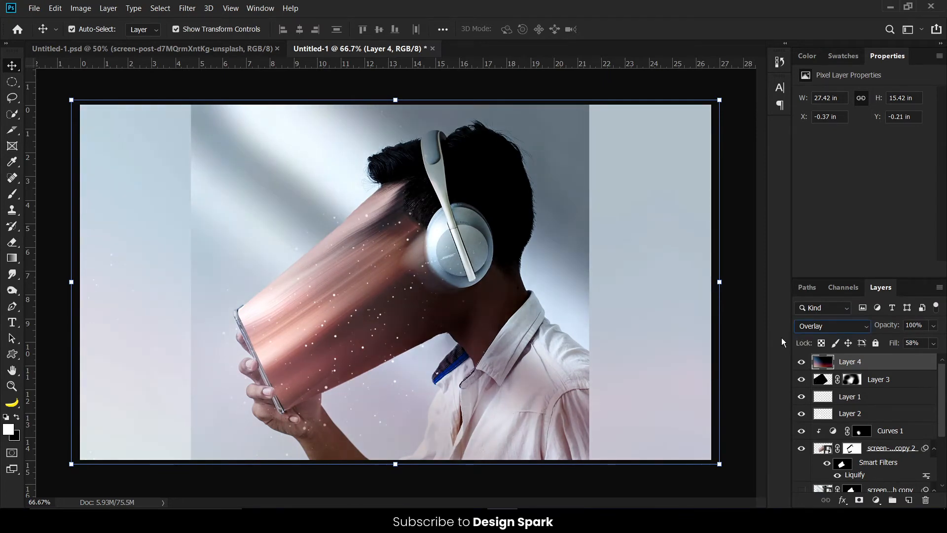
{"action": "left_click", "coordinate": [852, 448]}
{"action": "key", "text": "b"}
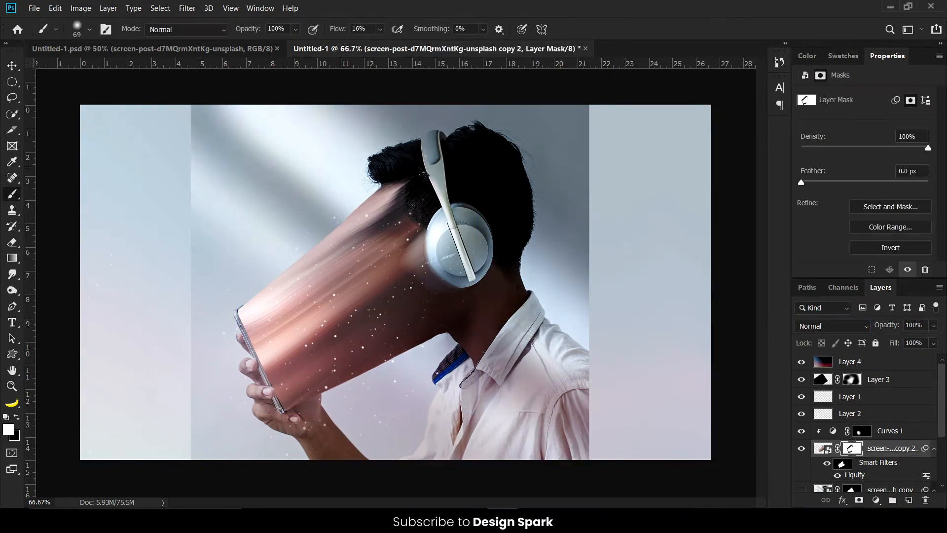
{"action": "key", "text": "v"}
{"action": "left_click", "coordinate": [585, 262]}
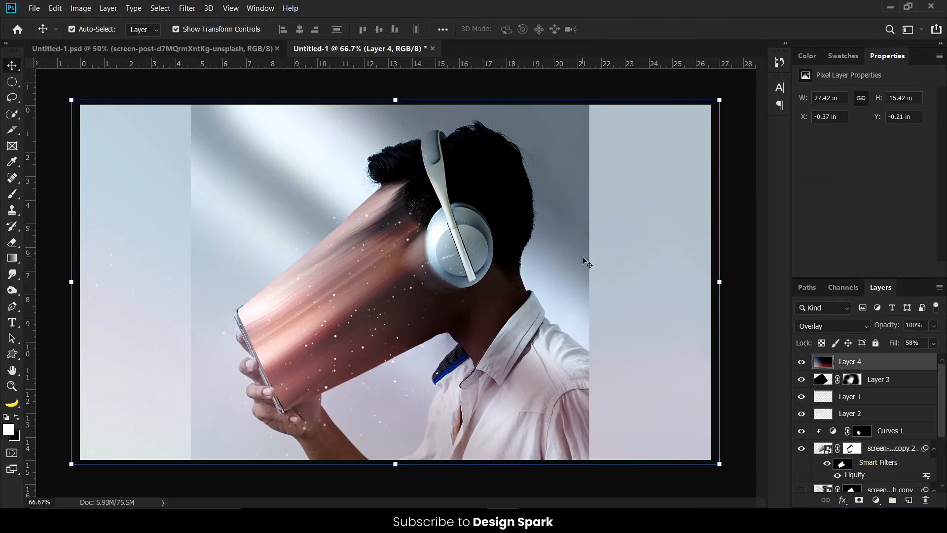
- Add a Color Lookup adjustment layer above the light leak layer using the 3Strip.look 3D LUT
{"action": "left_click", "coordinate": [875, 500]}
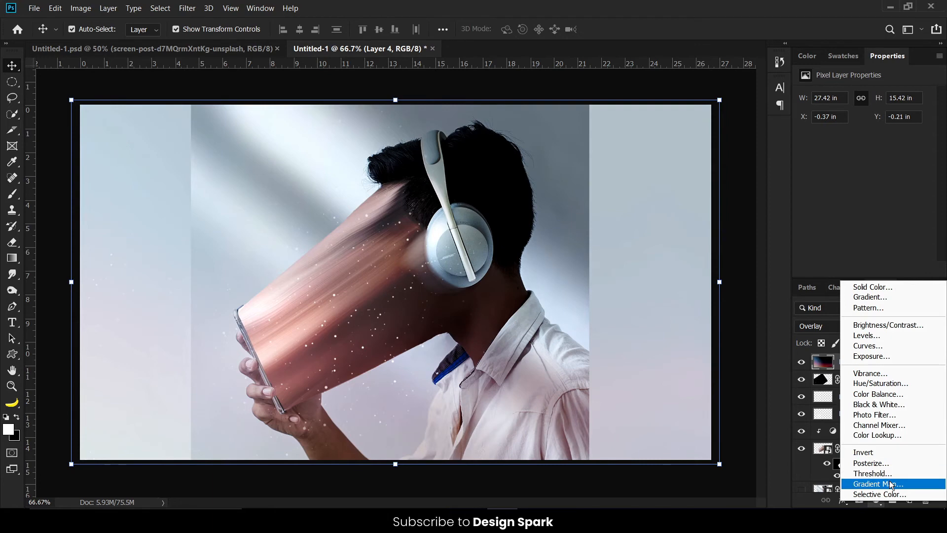
{"action": "left_click", "coordinate": [889, 434]}
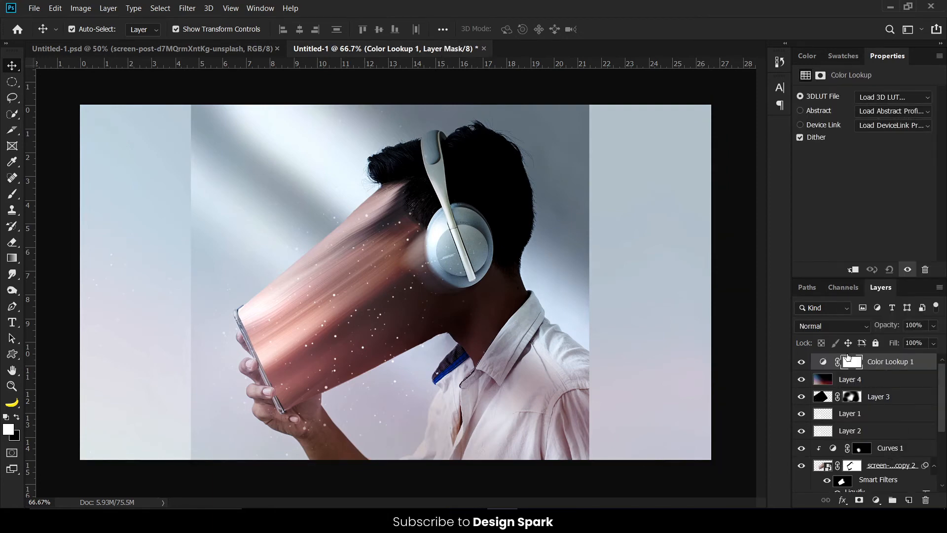
{"action": "left_click", "coordinate": [826, 361]}
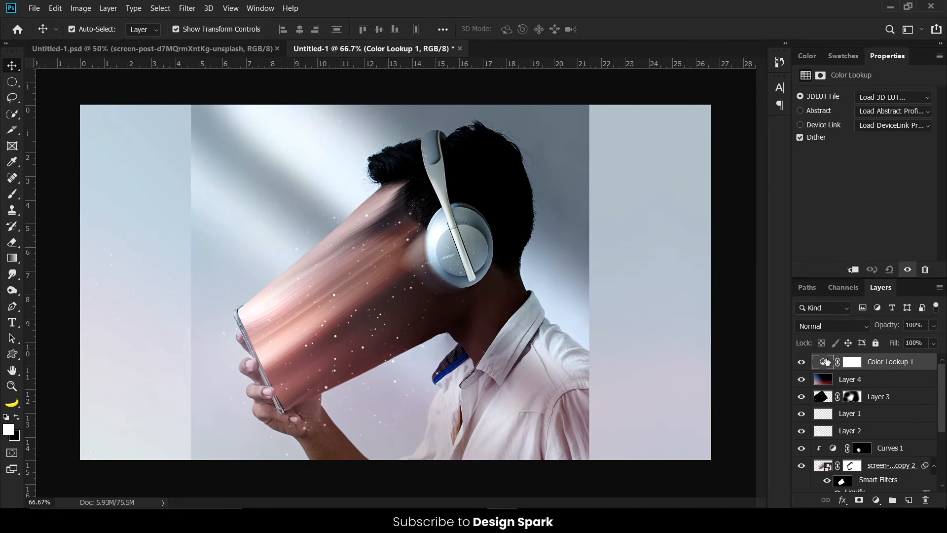
{"action": "left_click", "coordinate": [893, 100]}
{"action": "left_click", "coordinate": [870, 145]}
{"action": "key", "text": "Down"}
{"action": "key", "text": "Down"}
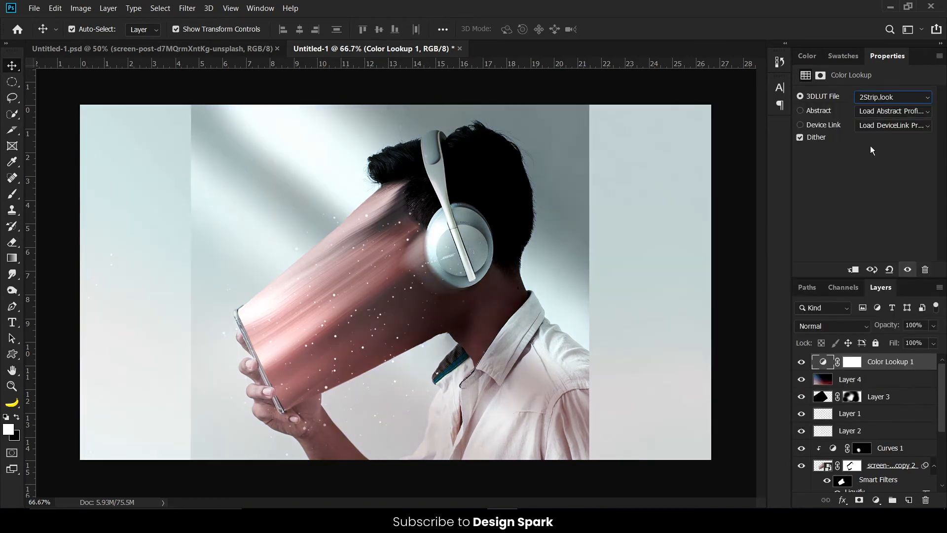
{"action": "key", "text": "Up"}
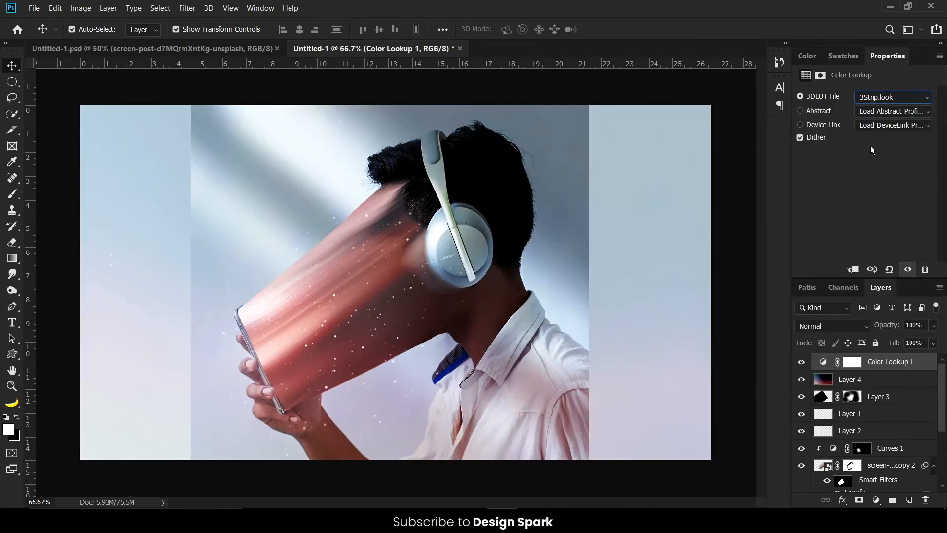
- Add an Exposure adjustment layer with exposure +1.36 and invert its mask to black
{"action": "left_click", "coordinate": [876, 500]}
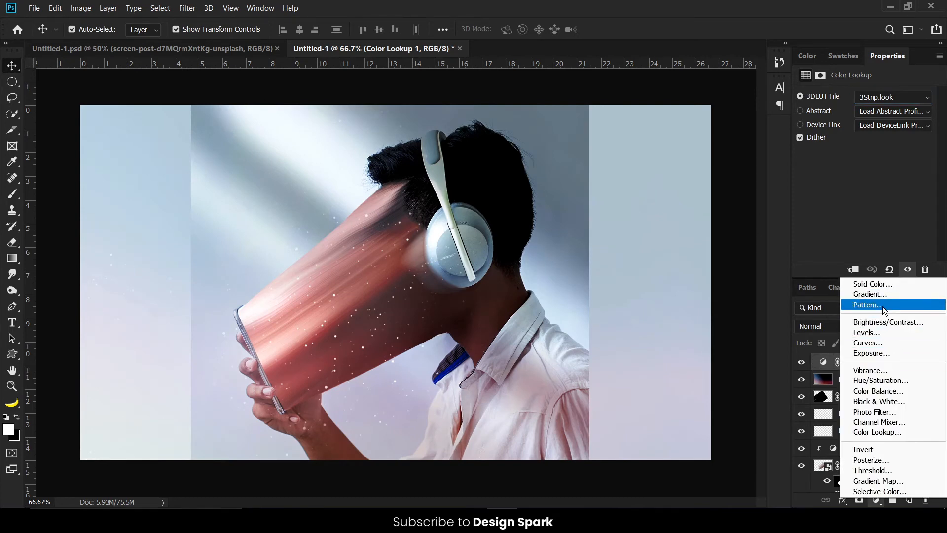
{"action": "left_click", "coordinate": [883, 353]}
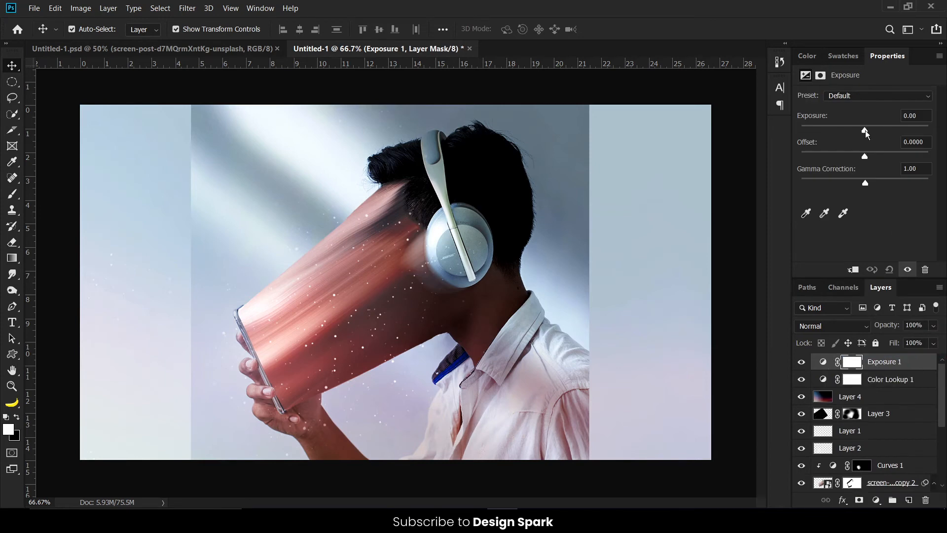
{"action": "left_click_drag", "start_coordinate": [865, 130], "coordinate": [878, 132]}
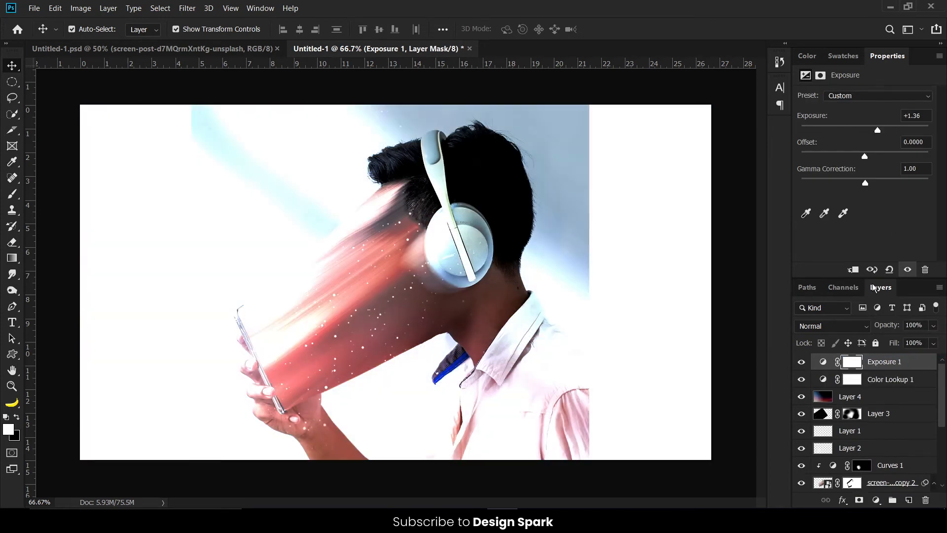
{"action": "key", "text": "ctrl+i"}
- Paint white on the Exposure mask with large soft brushes to create a glow where the stretched face meets the phone
{"action": "key", "text": "b"}
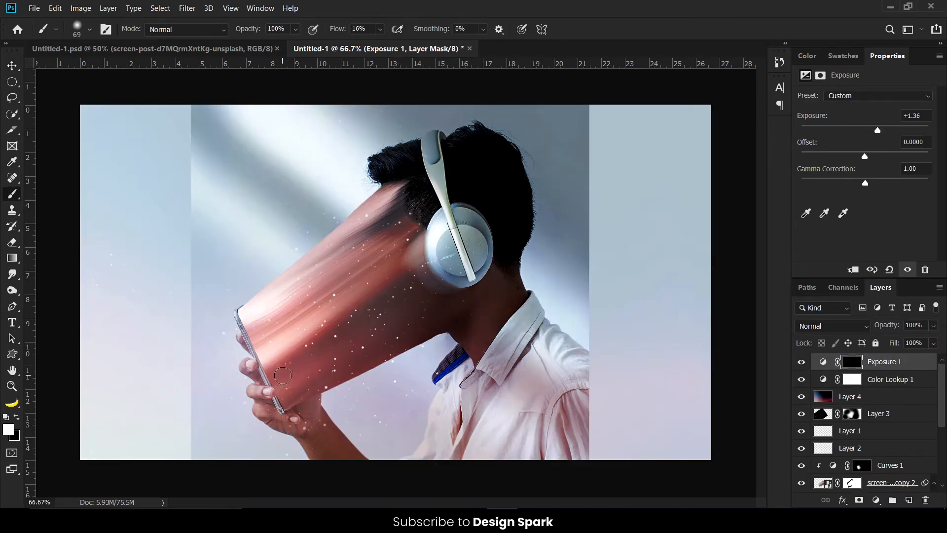
{"action": "right_click", "coordinate": [275, 376], "text": "alt"}
{"action": "mouse_move", "coordinate": [285, 393]}
{"action": "left_mouse_down"}
{"action": "mouse_move", "coordinate": [262, 355]}
{"action": "mouse_move", "coordinate": [250, 303]}
{"action": "mouse_move", "coordinate": [281, 313]}
{"action": "mouse_move", "coordinate": [320, 370]}
{"action": "left_mouse_up"}
{"action": "right_click", "coordinate": [277, 379], "text": "alt"}
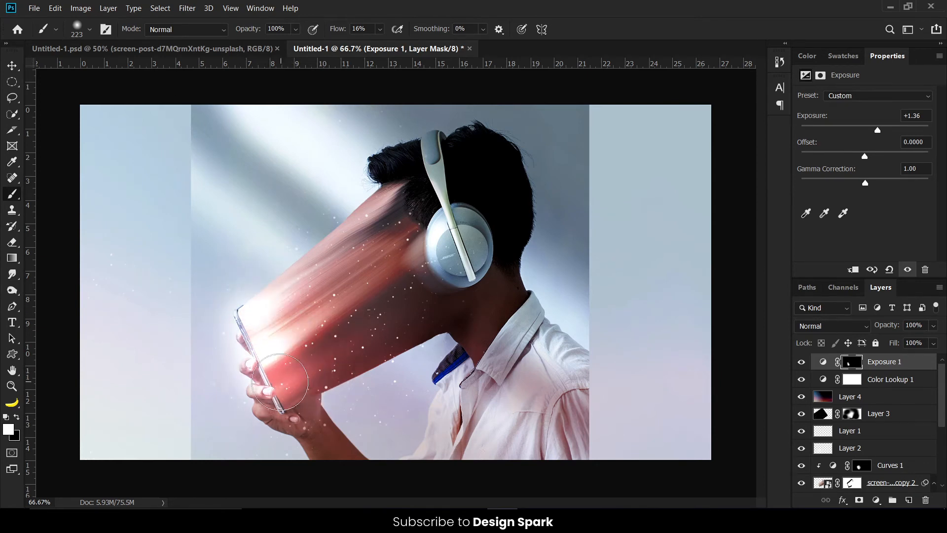
{"action": "left_click", "coordinate": [275, 355]}
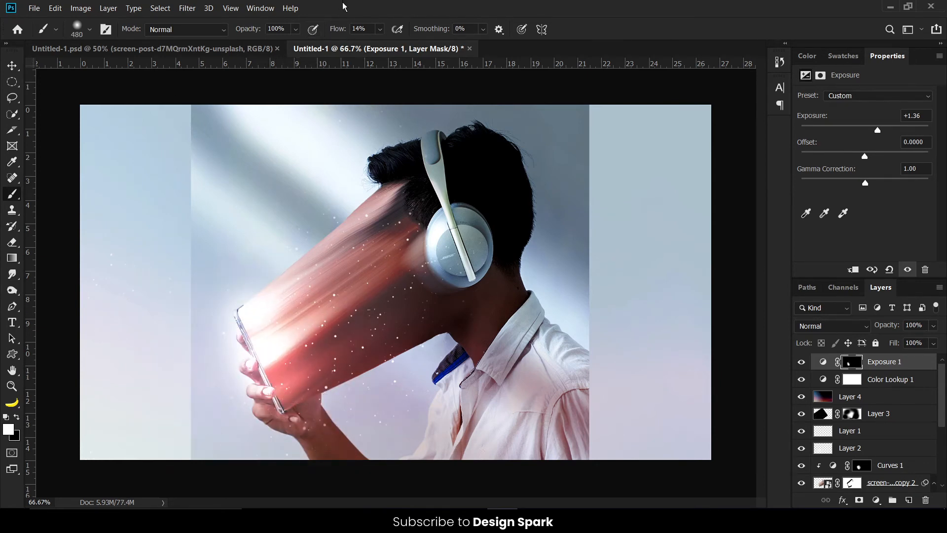
{"action": "mouse_move", "coordinate": [302, 344]}
{"action": "left_mouse_down"}
{"action": "mouse_move", "coordinate": [379, 301]}
{"action": "mouse_move", "coordinate": [326, 300]}
{"action": "mouse_move", "coordinate": [345, 323]}
{"action": "left_mouse_up"}
{"action": "right_click", "coordinate": [262, 341], "text": "alt"}
- Paint black on the Exposure mask at 2% flow to soften the glow along the phone's outer edge
{"action": "key", "text": "z"}
{"action": "key", "text": "x"}
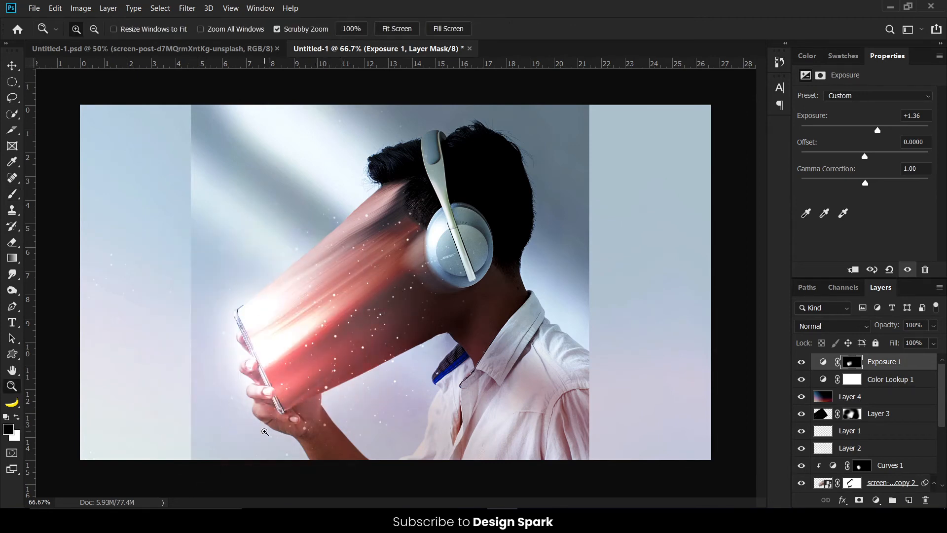
{"action": "key", "text": "b"}
{"action": "mouse_move", "coordinate": [253, 423]}
{"action": "left_mouse_down"}
{"action": "mouse_move", "coordinate": [237, 367]}
{"action": "mouse_move", "coordinate": [243, 400]}
{"action": "mouse_move", "coordinate": [225, 363]}
{"action": "left_mouse_up"}
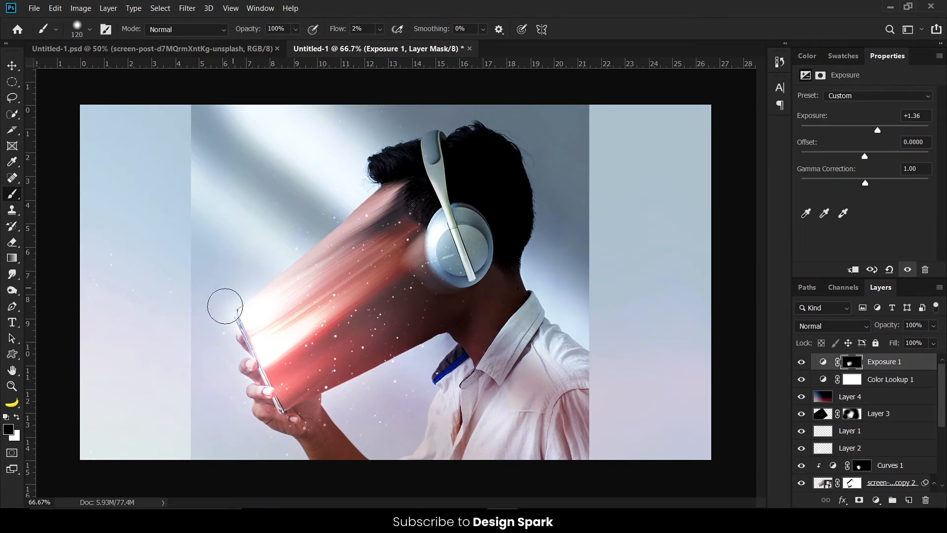
- Reduce the Exposure adjustment layer's fill to 89%
{"action": "key", "text": "v"}
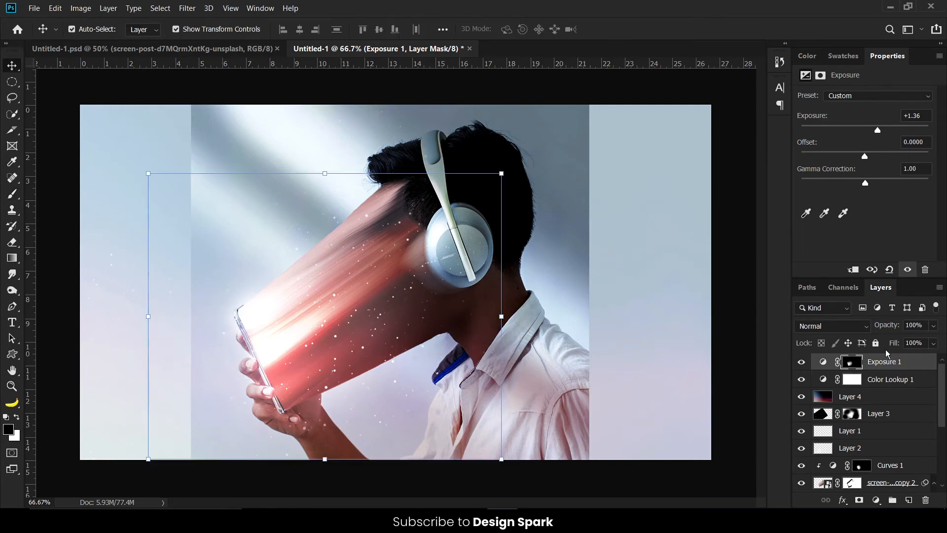
{"action": "left_click_drag", "start_coordinate": [873, 344], "coordinate": [886, 344]}
{"action": "key", "text": "ctrl+minus"}
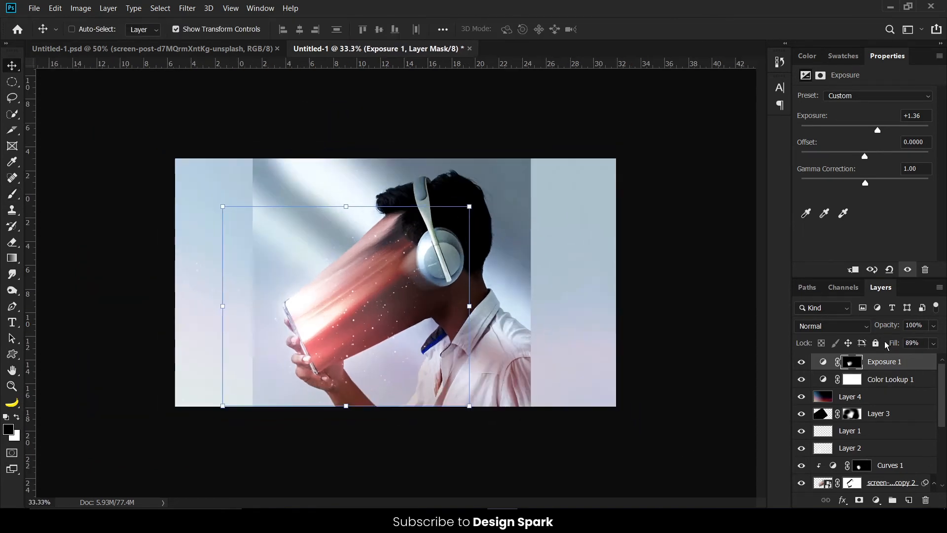
- Target the original man photo's layer mask and Quick Select the background around the man, including the gap below the stretched face
{"action": "scroll", "coordinate": [899, 429], "scroll_direction": "down", "scroll_amount": 2}
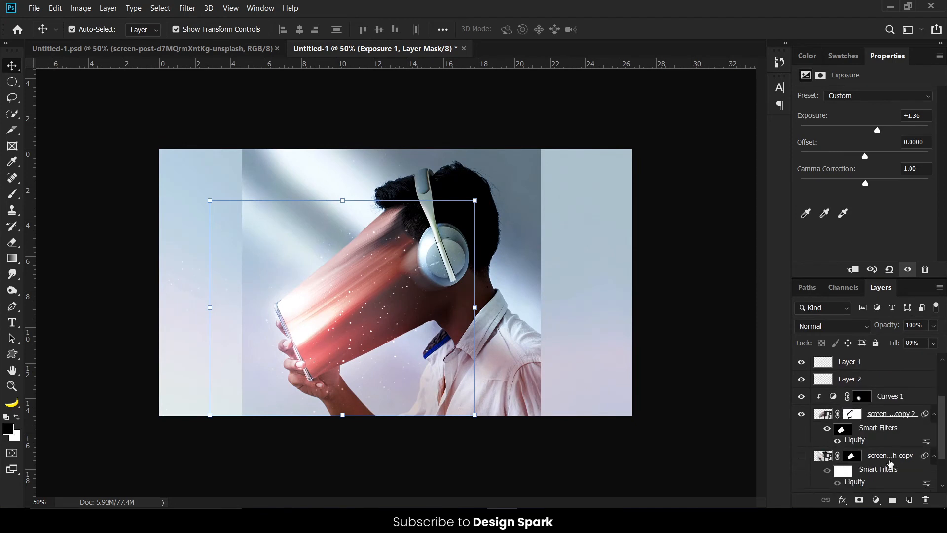
{"action": "scroll", "coordinate": [890, 463], "scroll_direction": "down", "scroll_amount": 2}
{"action": "left_click", "coordinate": [852, 463]}
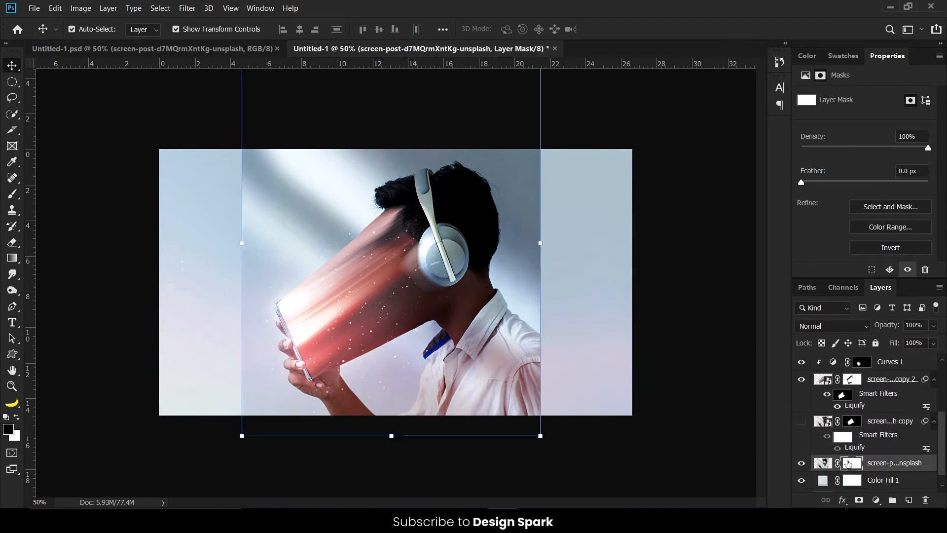
{"action": "key", "text": "b"}
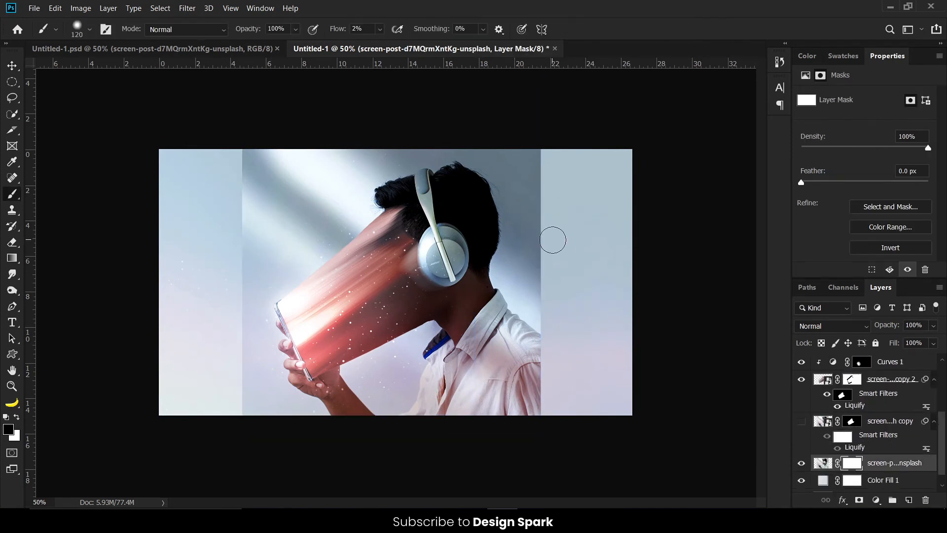
{"action": "key", "text": "w"}
{"action": "mouse_move", "coordinate": [302, 193]}
{"action": "left_mouse_down"}
{"action": "mouse_move", "coordinate": [516, 202]}
{"action": "mouse_move", "coordinate": [518, 288]}
{"action": "left_mouse_up"}
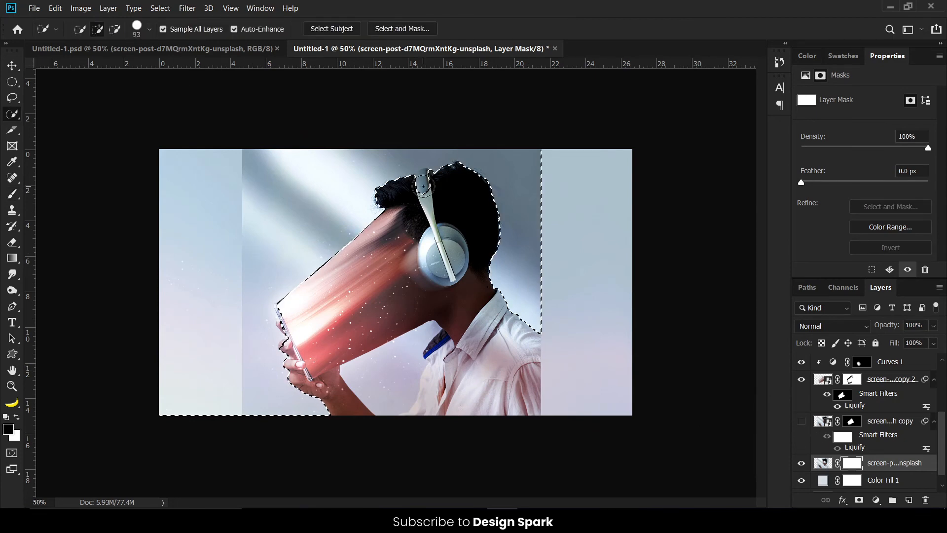
{"action": "left_click", "coordinate": [424, 182], "text": "alt"}
{"action": "left_click", "coordinate": [390, 372]}
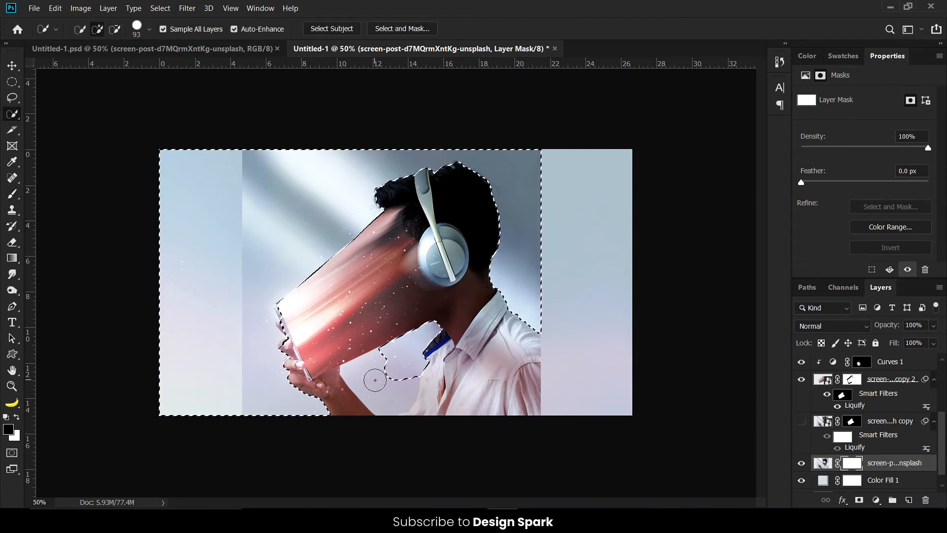
- Mask out the selected photo background with a large black brush at 85% flow, deselect, and clean the seam along the photo's edge
{"action": "key", "text": "b"}
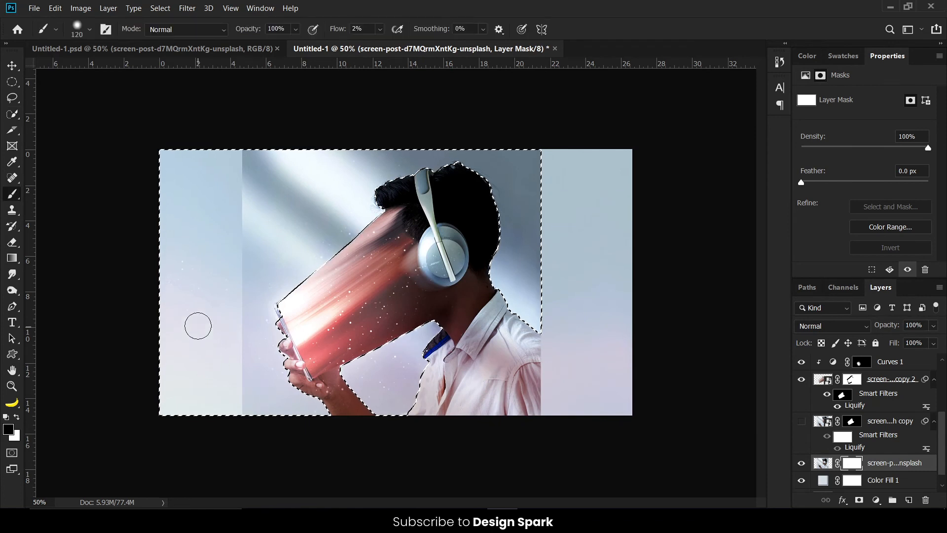
{"action": "right_click", "coordinate": [216, 339], "text": "alt"}
{"action": "right_click", "coordinate": [203, 294], "text": "alt"}
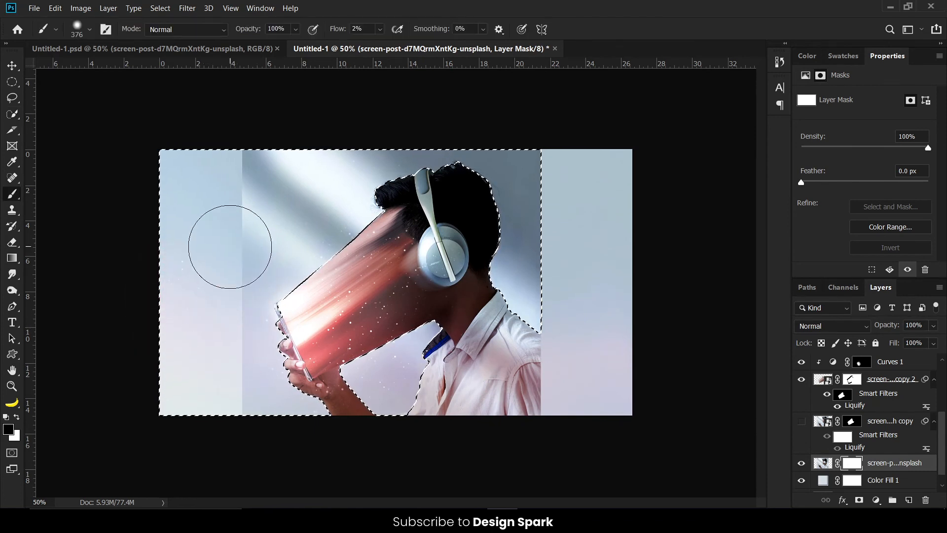
{"action": "left_click_drag", "start_coordinate": [231, 247], "coordinate": [222, 201]}
{"action": "key", "text": "shift+8"}
{"action": "key", "text": "shift+5"}
{"action": "mouse_move", "coordinate": [222, 148]}
{"action": "left_mouse_down"}
{"action": "mouse_move", "coordinate": [356, 127]}
{"action": "mouse_move", "coordinate": [497, 105]}
{"action": "left_mouse_up"}
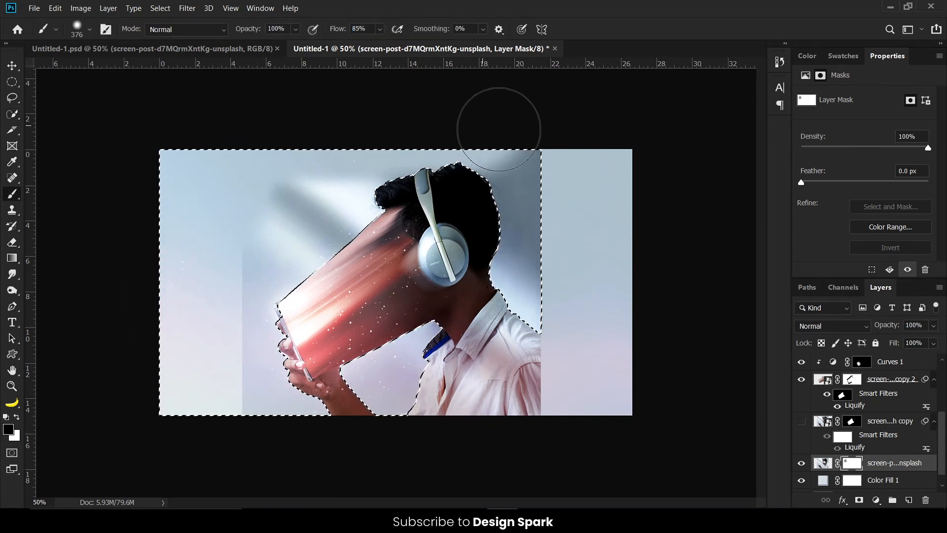
{"action": "mouse_move", "coordinate": [503, 258]}
{"action": "left_mouse_down"}
{"action": "mouse_move", "coordinate": [330, 221]}
{"action": "mouse_move", "coordinate": [240, 286]}
{"action": "mouse_move", "coordinate": [221, 347]}
{"action": "mouse_move", "coordinate": [224, 329]}
{"action": "mouse_move", "coordinate": [290, 446]}
{"action": "mouse_move", "coordinate": [412, 338]}
{"action": "left_mouse_up"}
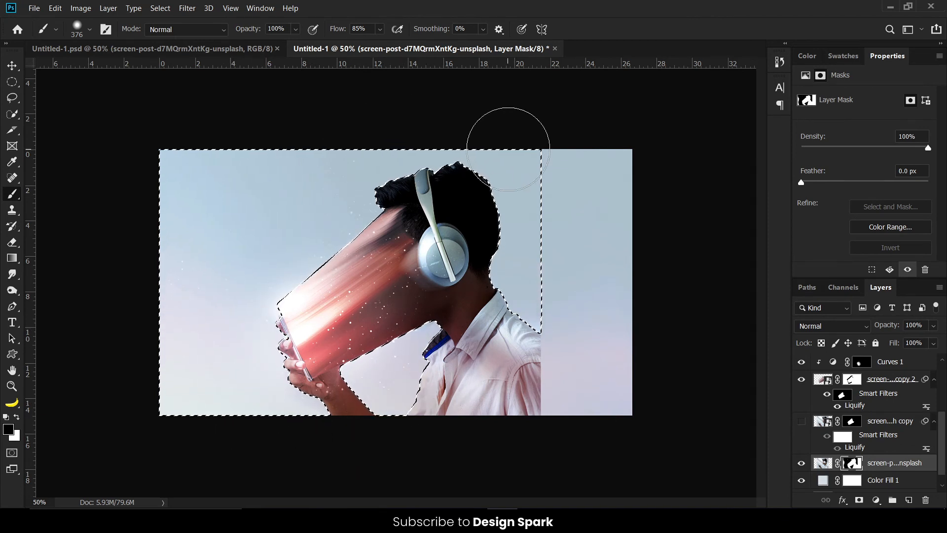
{"action": "key", "text": "ctrl+d"}
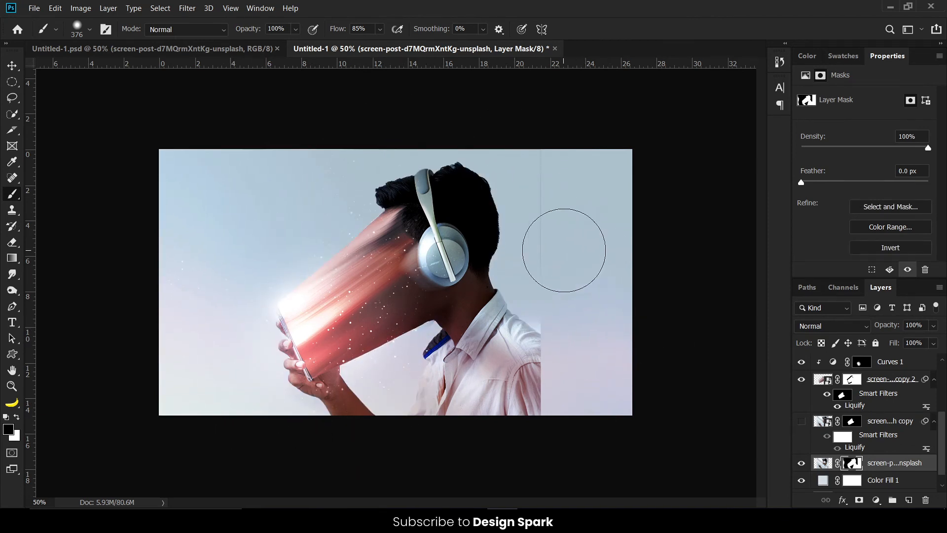
{"action": "left_click_drag", "start_coordinate": [564, 247], "coordinate": [574, 291]}
- Add the white Poppins Medium text "ADICTION" with tracking 0 and scale it up to about 226 pt
{"action": "key", "text": "v"}
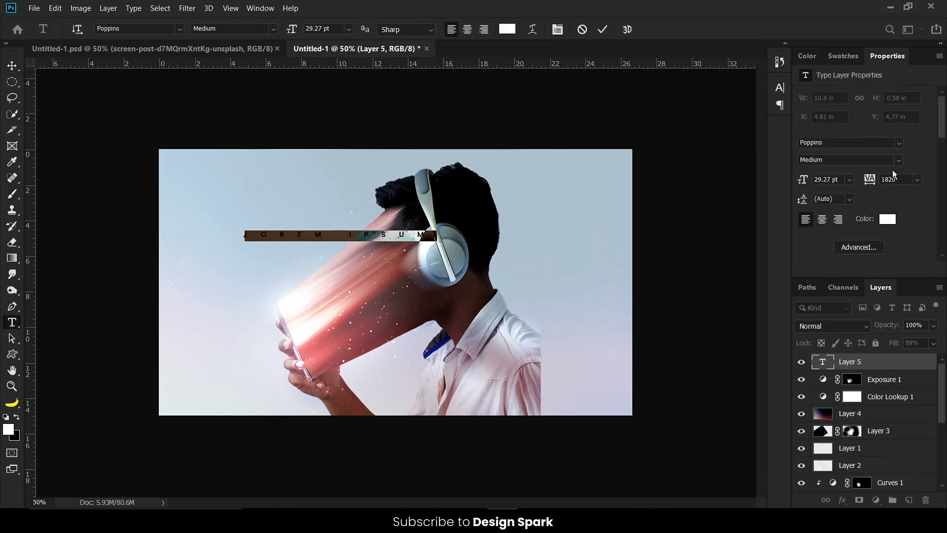
{"action": "left_click", "coordinate": [917, 179]}
{"action": "left_click", "coordinate": [893, 259]}
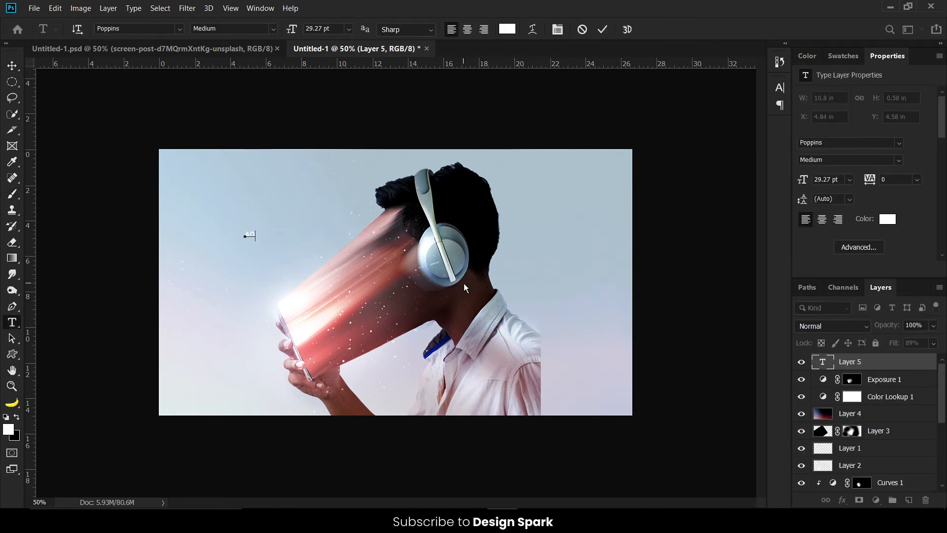
{"action": "type", "text": "ICTION"}
{"action": "key", "text": "ctrl+Return"}
{"action": "key", "text": "v"}
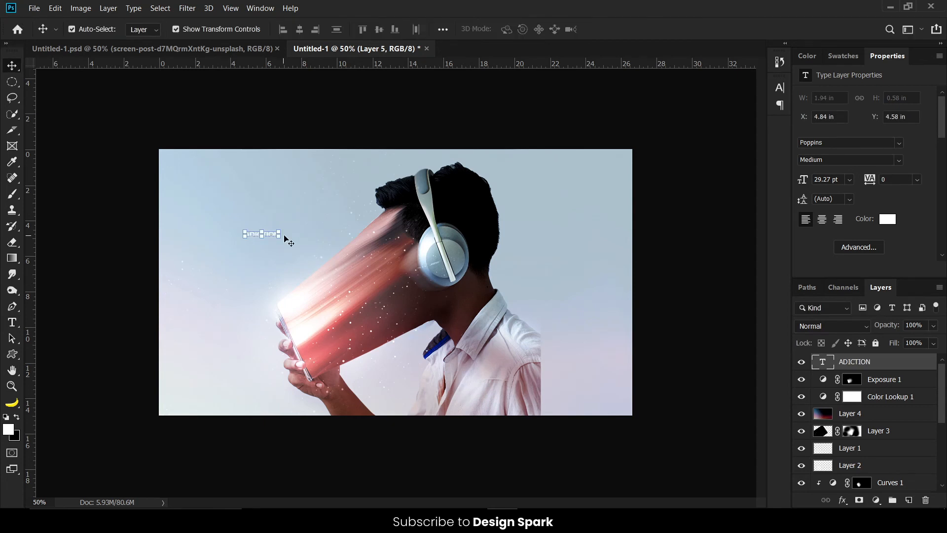
{"action": "left_click_drag", "start_coordinate": [340, 261], "coordinate": [511, 308]}
{"action": "key", "text": "Return"}
- Correct the text to "ADDICTION" and move it to the canvas's upper-left corner, partly beyond the edge
{"action": "key", "text": "t"}
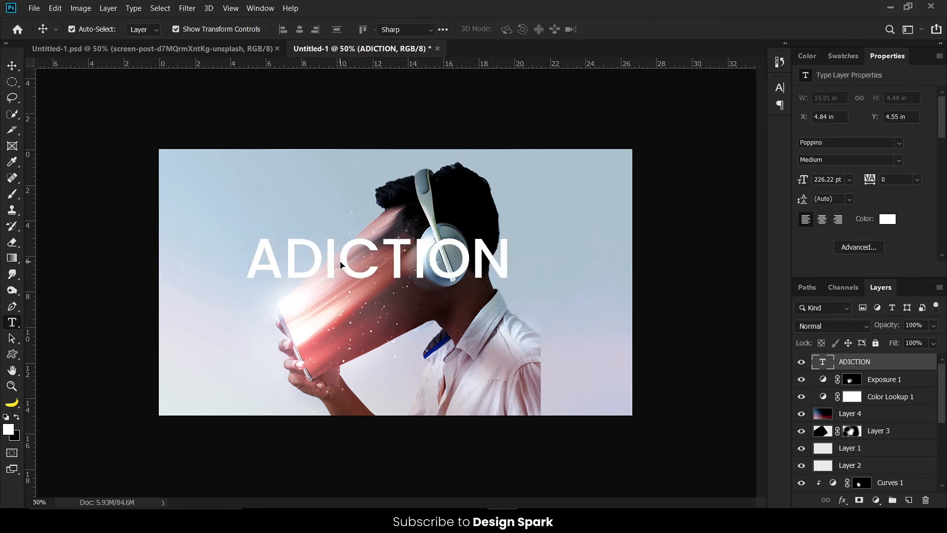
{"action": "left_click", "coordinate": [325, 261]}
{"action": "type", "text": "D"}
{"action": "key", "text": "ctrl+Return"}
{"action": "key", "text": "v"}
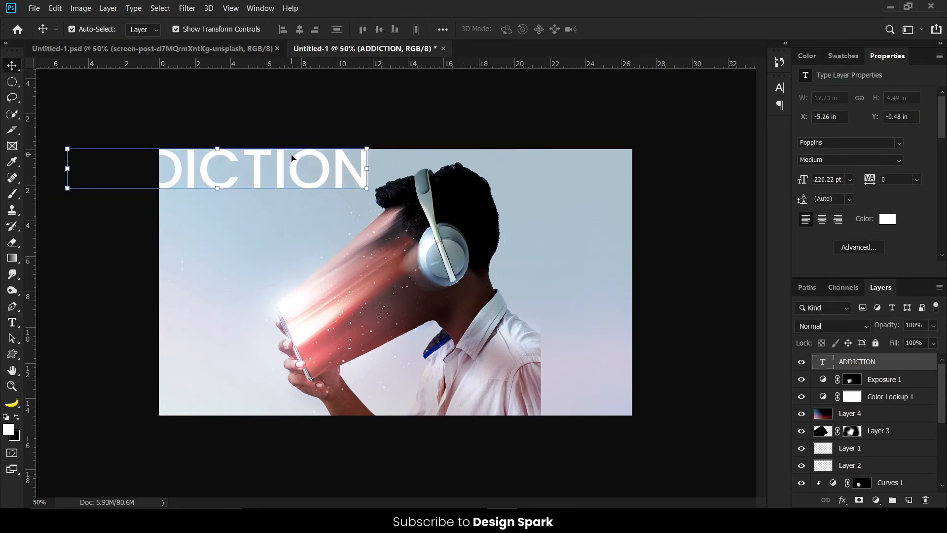
- Set the ADDICTION text layer's blend mode to Soft Light
{"action": "key", "text": "shift+plus"}
{"action": "key", "text": "shift+plus"}
{"action": "key", "text": "shift+plus"}
{"action": "key", "text": "shift+plus"}
{"action": "key", "text": "shift+plus"}
{"action": "key", "text": "shift+plus"}
{"action": "key", "text": "shift+plus"}
{"action": "key", "text": "shift+plus"}
{"action": "key", "text": "shift+plus"}
{"action": "key", "text": "shift+plus"}
{"action": "key", "text": "shift+plus"}
{"action": "key", "text": "shift+plus"}
{"action": "key", "text": "shift+plus"}
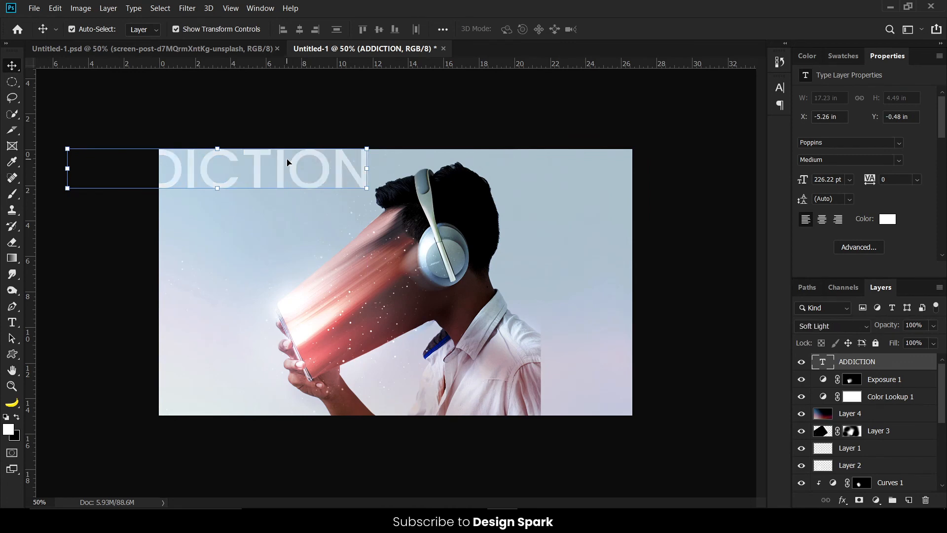